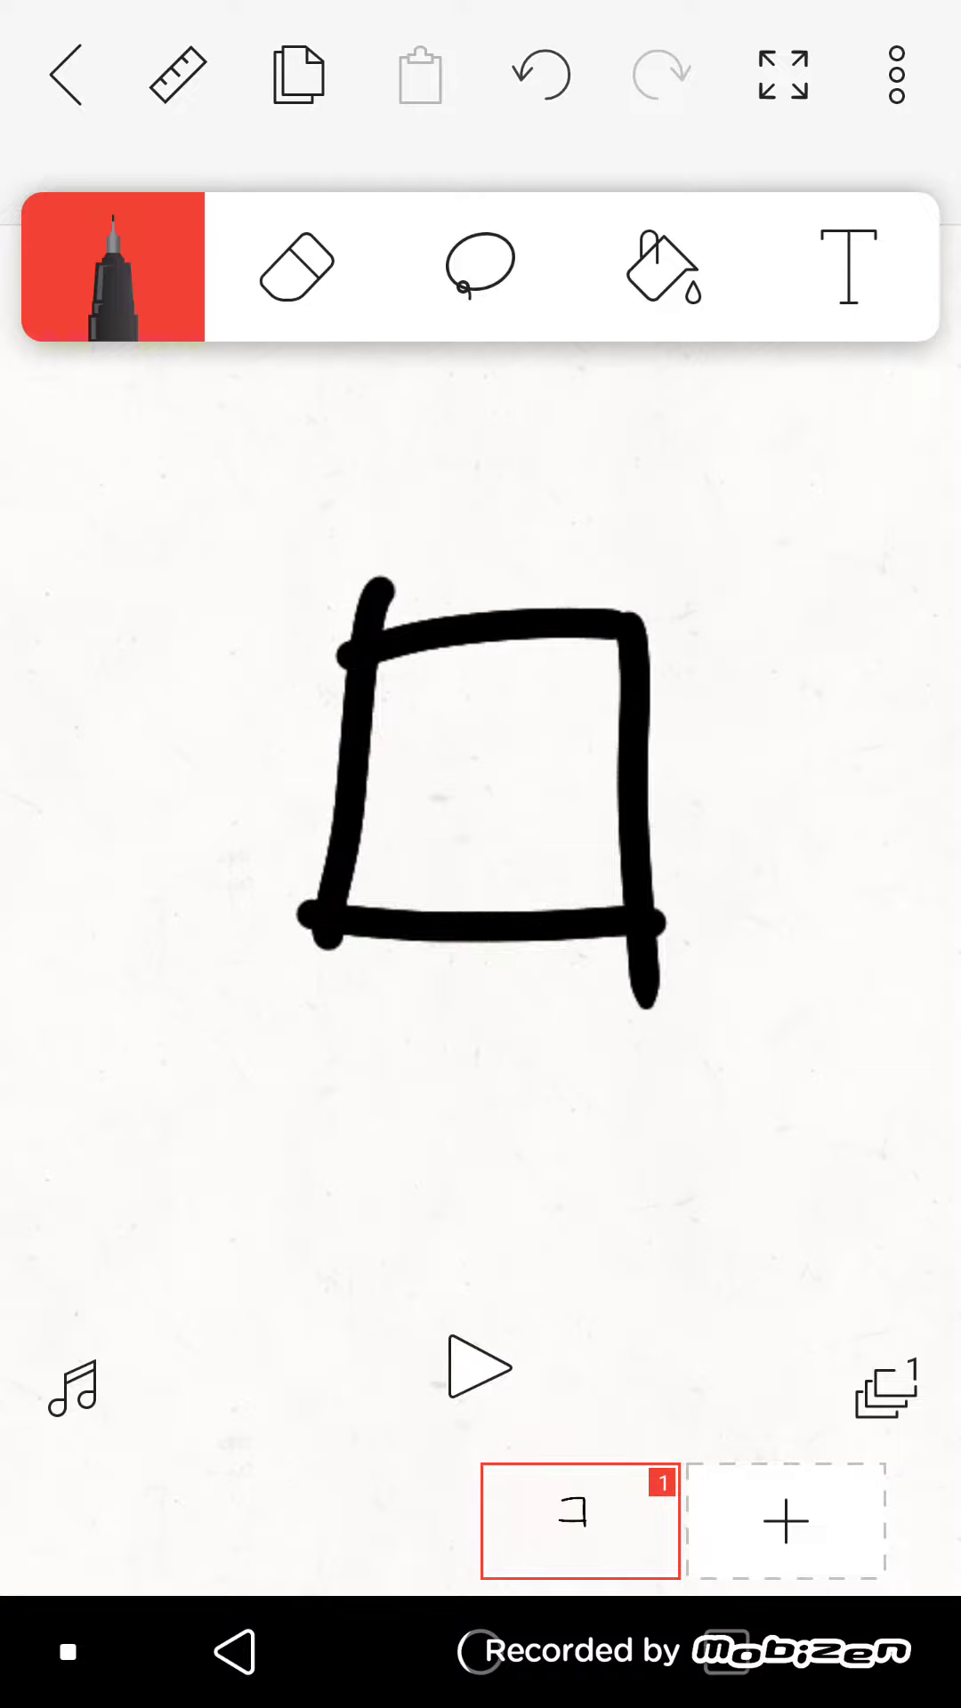
# Undo the sketched box strokes, toggle the ruler guide on then off, and exit to Projects
pyautogui.click(541, 73)
pyautogui.click(541, 74)
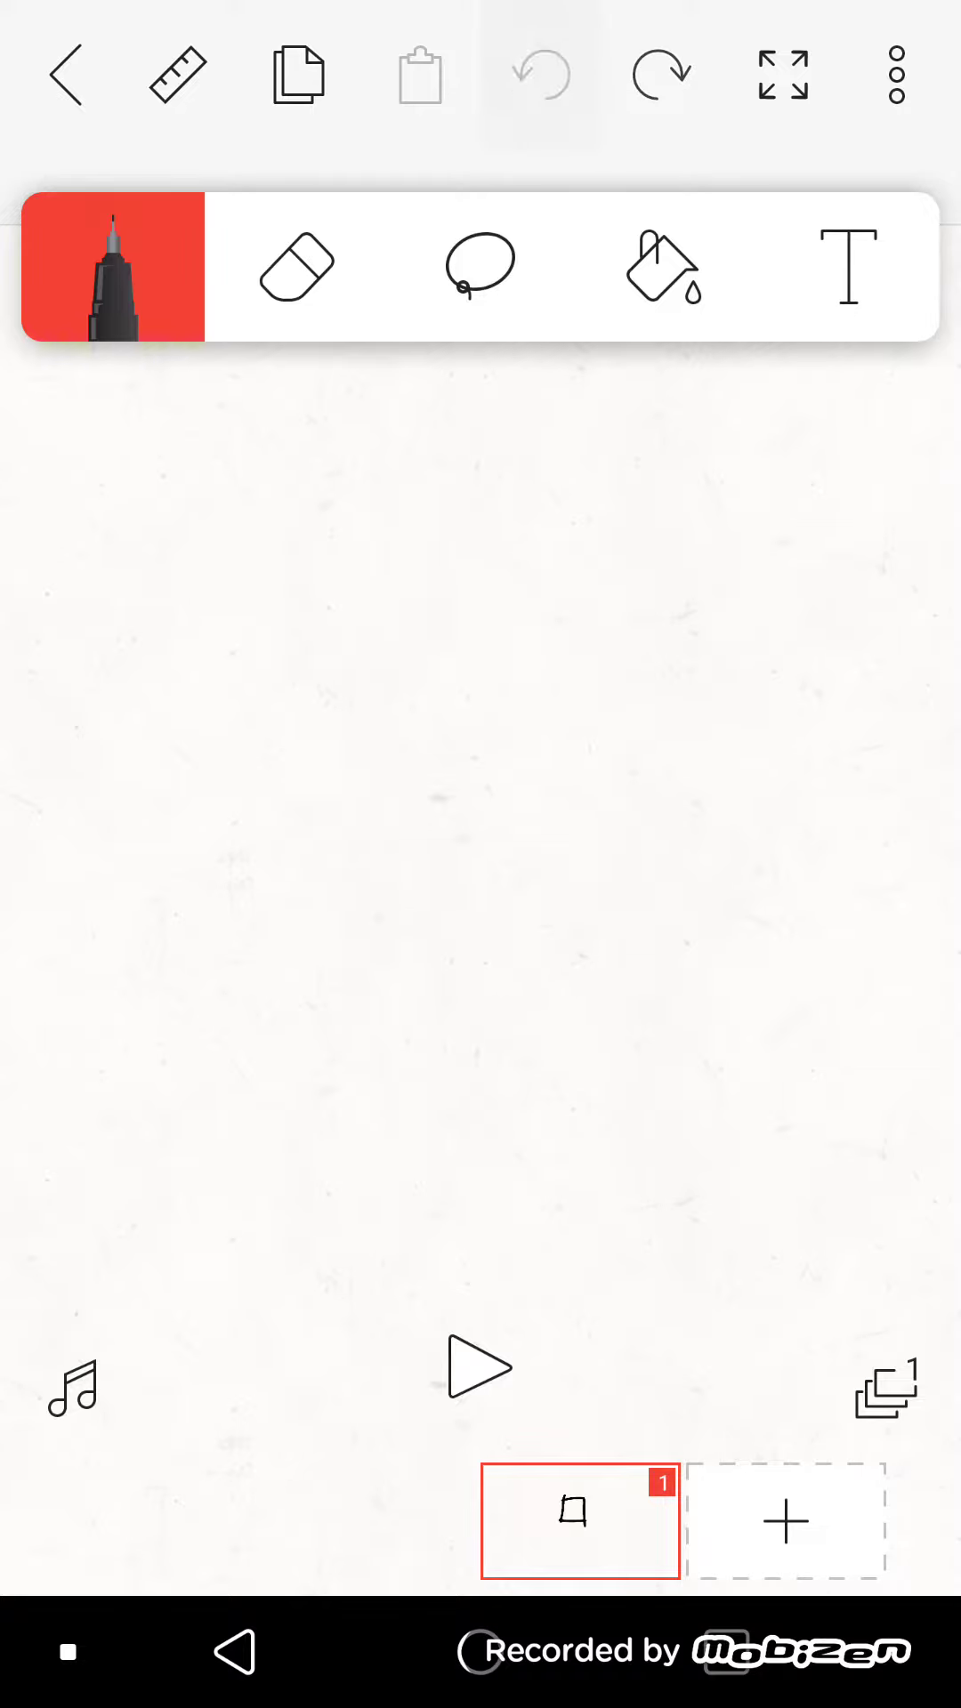
pyautogui.click(178, 73)
pyautogui.click(178, 74)
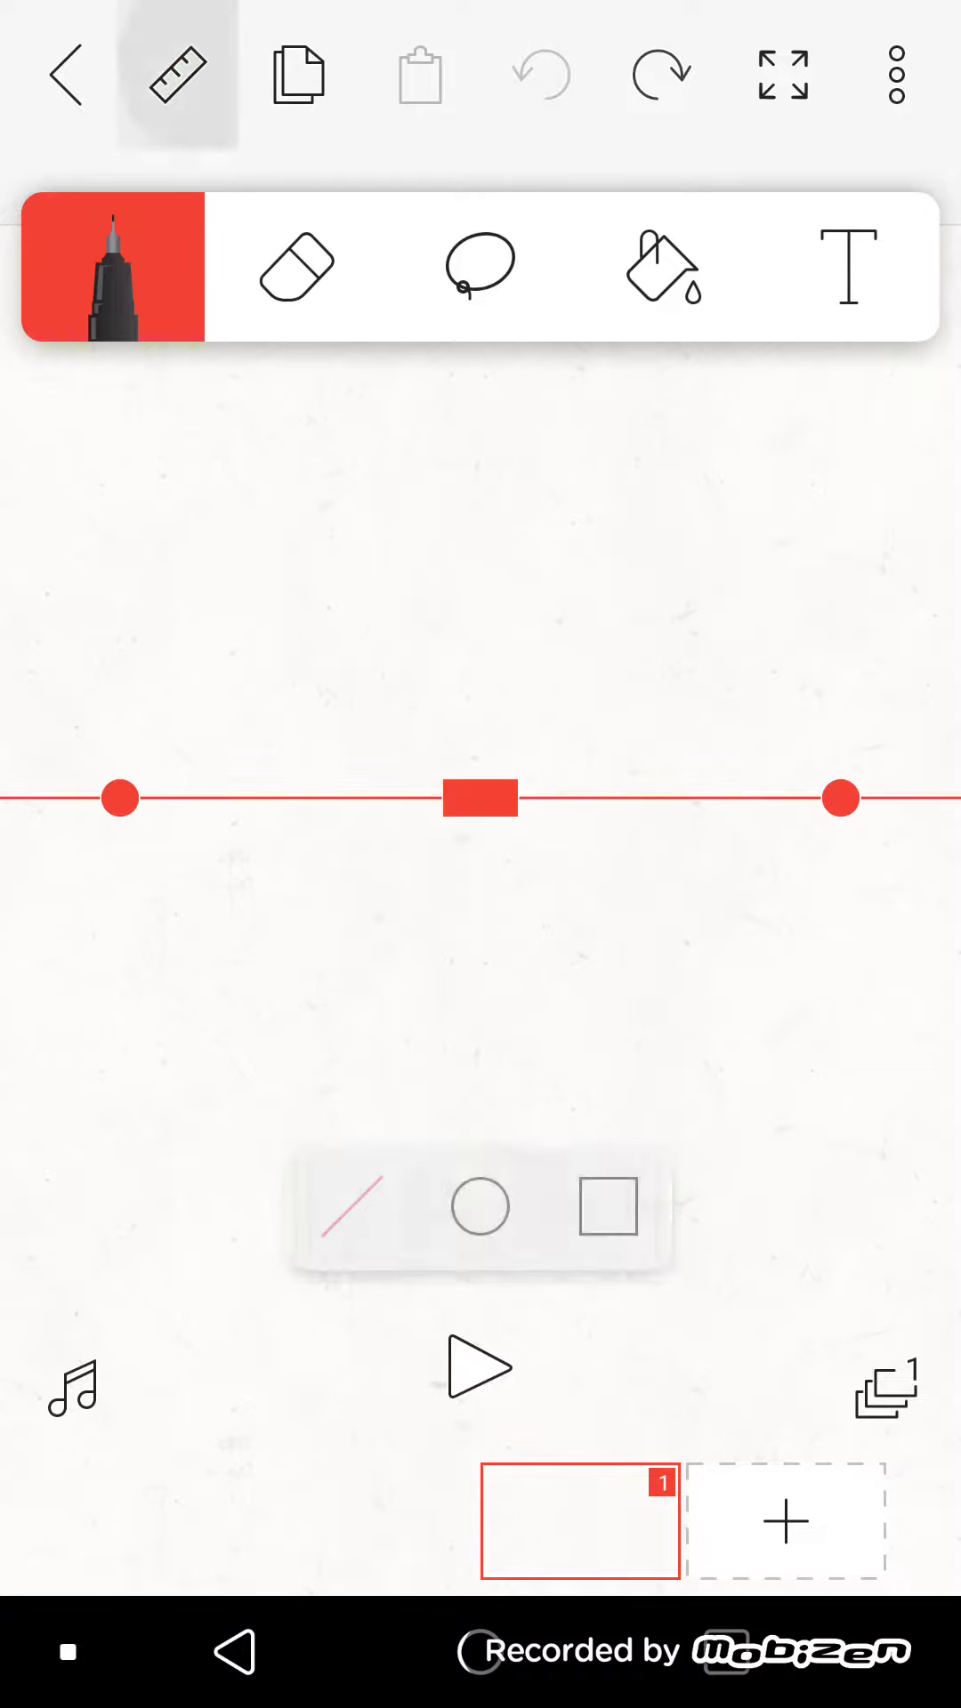
pyautogui.click(65, 73)
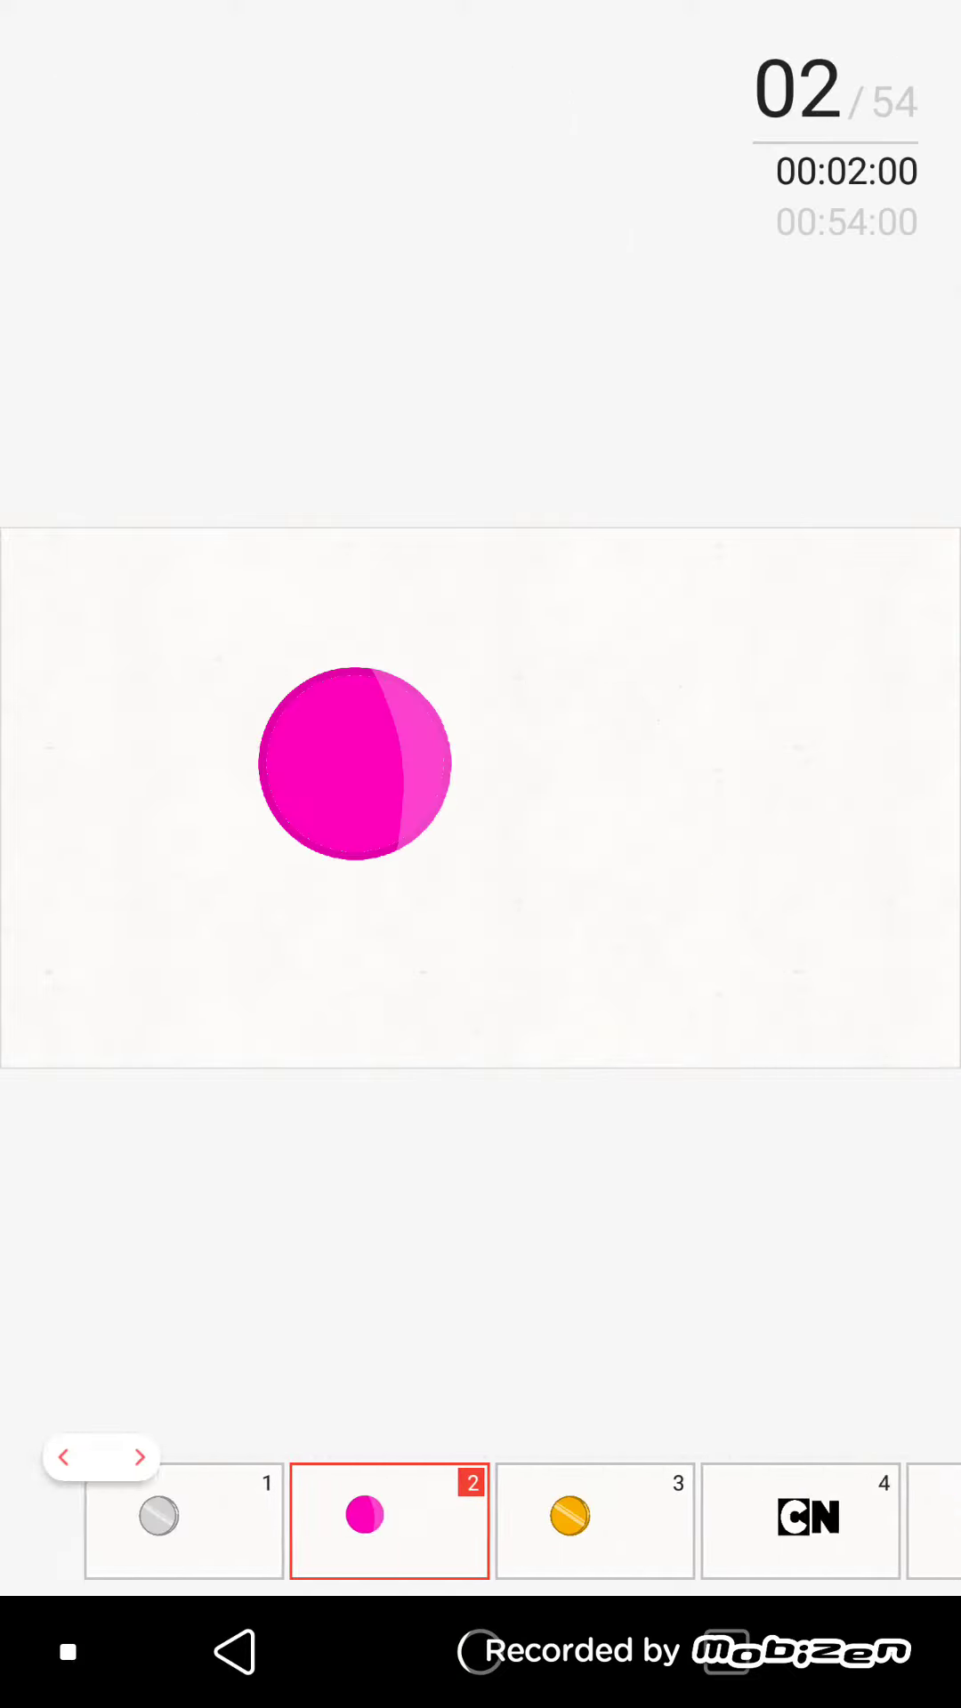
# Scrub the timeline from frame 1 past the USB (11), frame 32 and MACK logo (46) to frame 54
pyautogui.moveTo(400, 1521)
pyautogui.mouseDown()
pyautogui.moveTo(602, 1521)
pyautogui.moveTo(402, 1521)
pyautogui.mouseUp()
pyautogui.moveTo(801, 1521); pyautogui.dragTo(200, 1521)
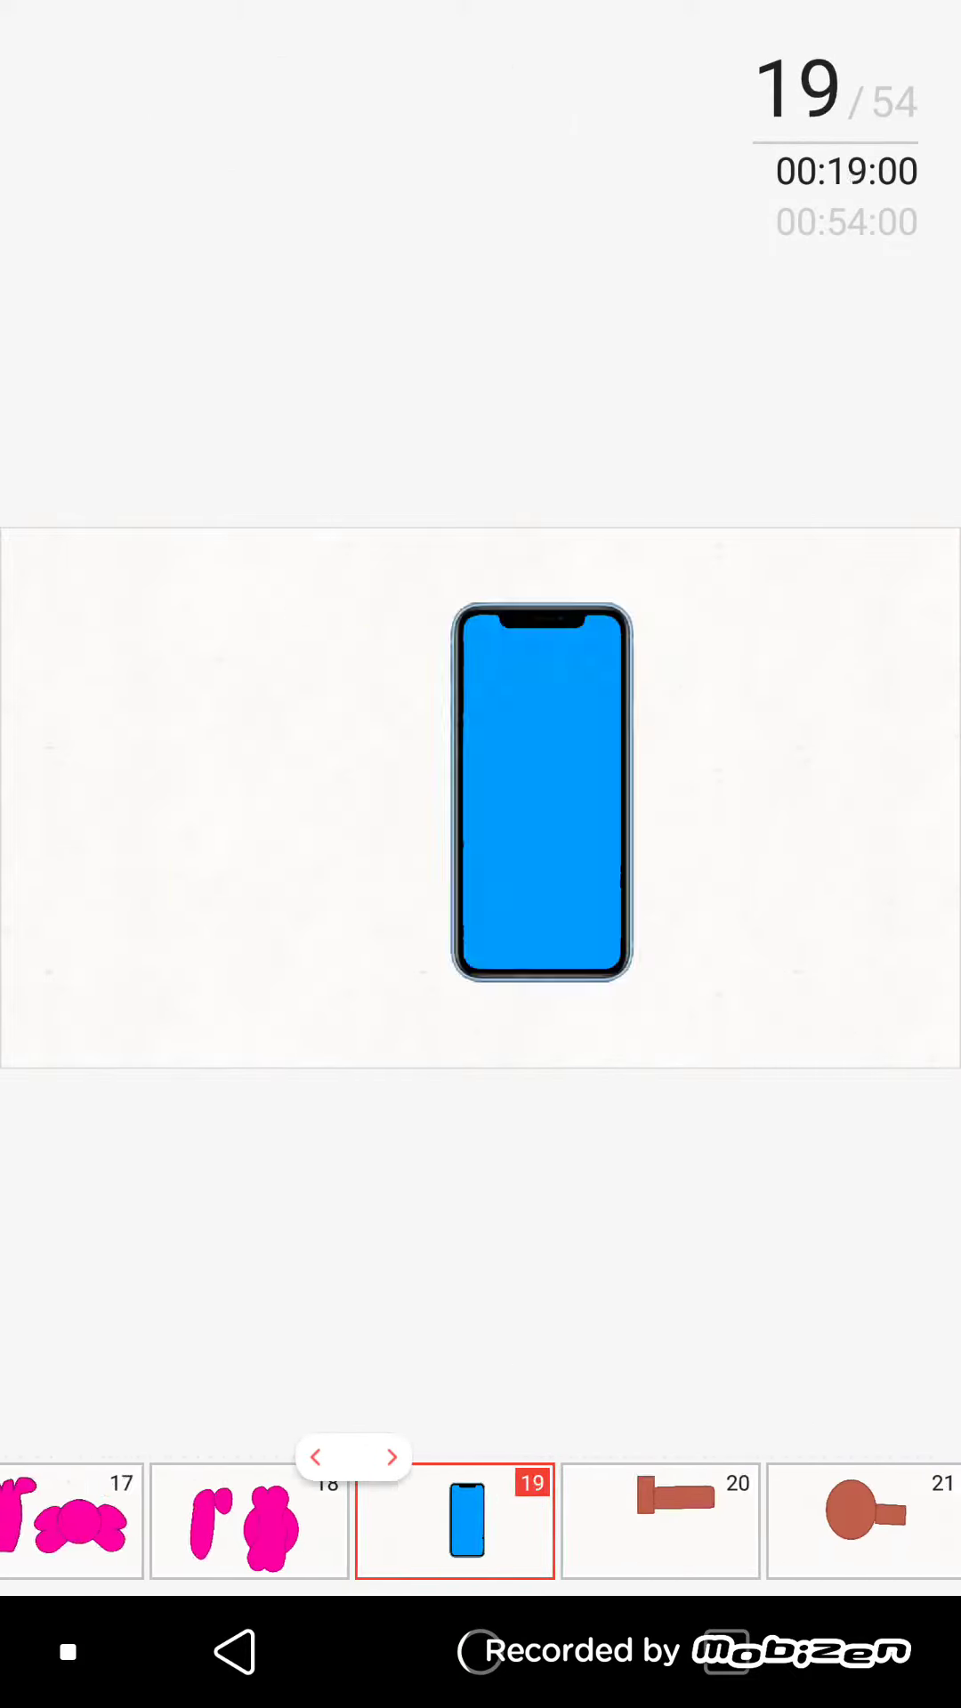
pyautogui.moveTo(801, 1522); pyautogui.dragTo(200, 1522)
pyautogui.moveTo(800, 1521); pyautogui.dragTo(267, 1522)
pyautogui.moveTo(802, 1522); pyautogui.dragTo(201, 1522)
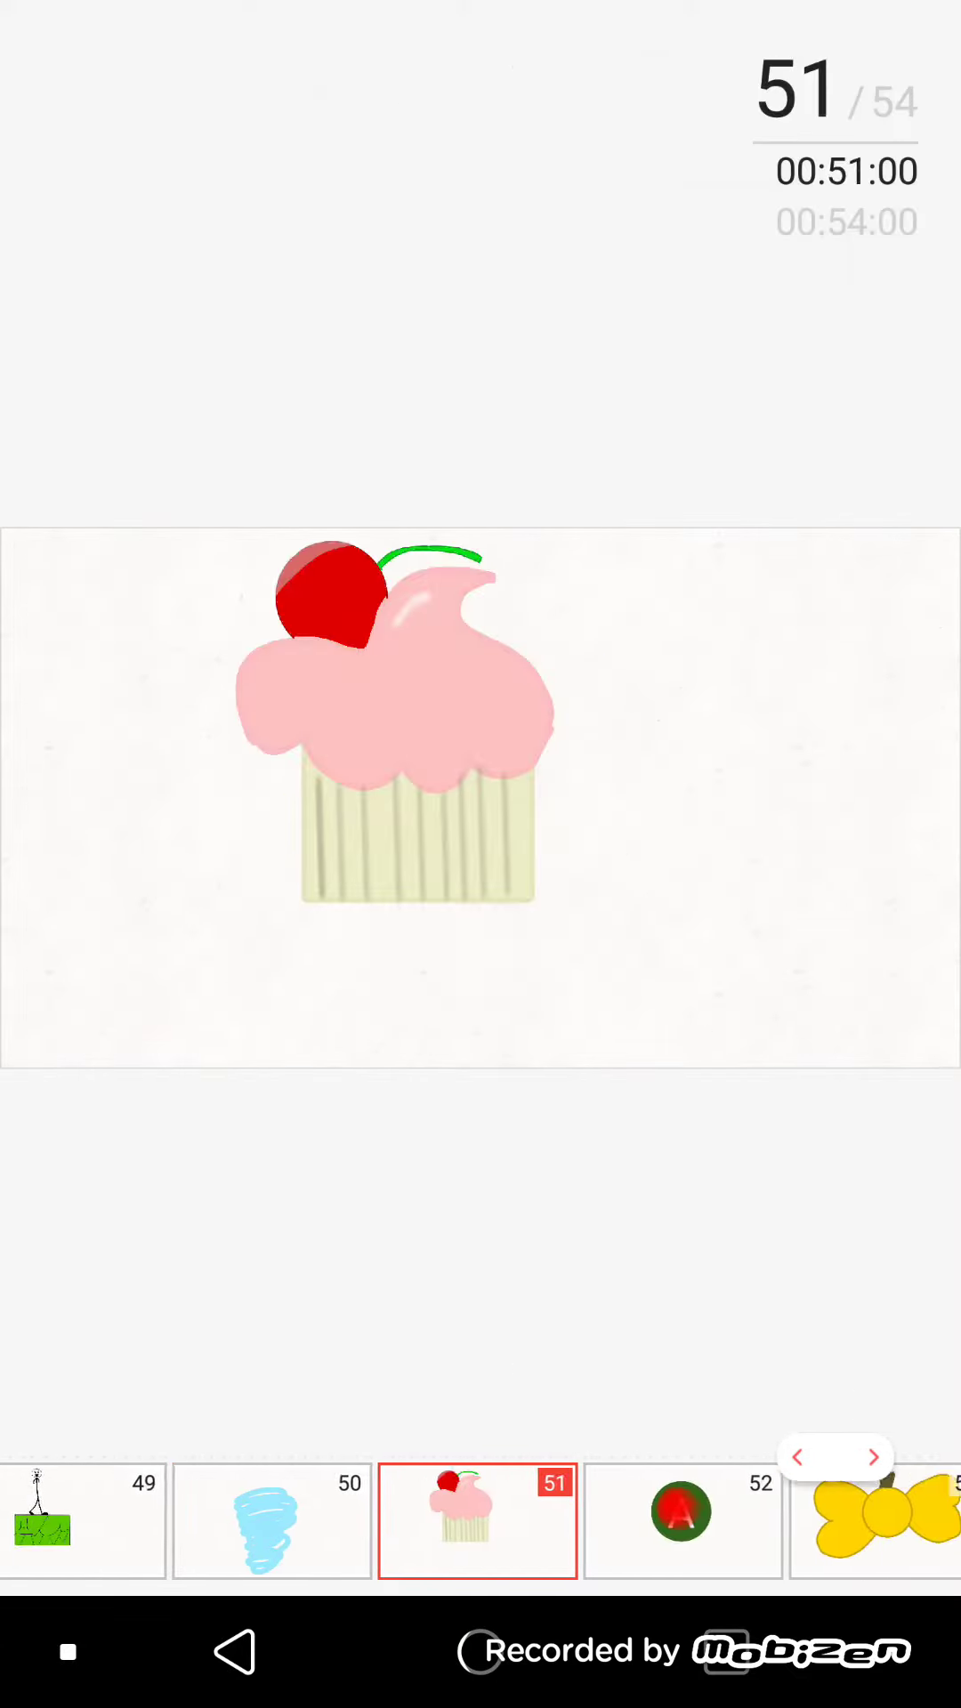
pyautogui.moveTo(801, 1522); pyautogui.dragTo(400, 1523)
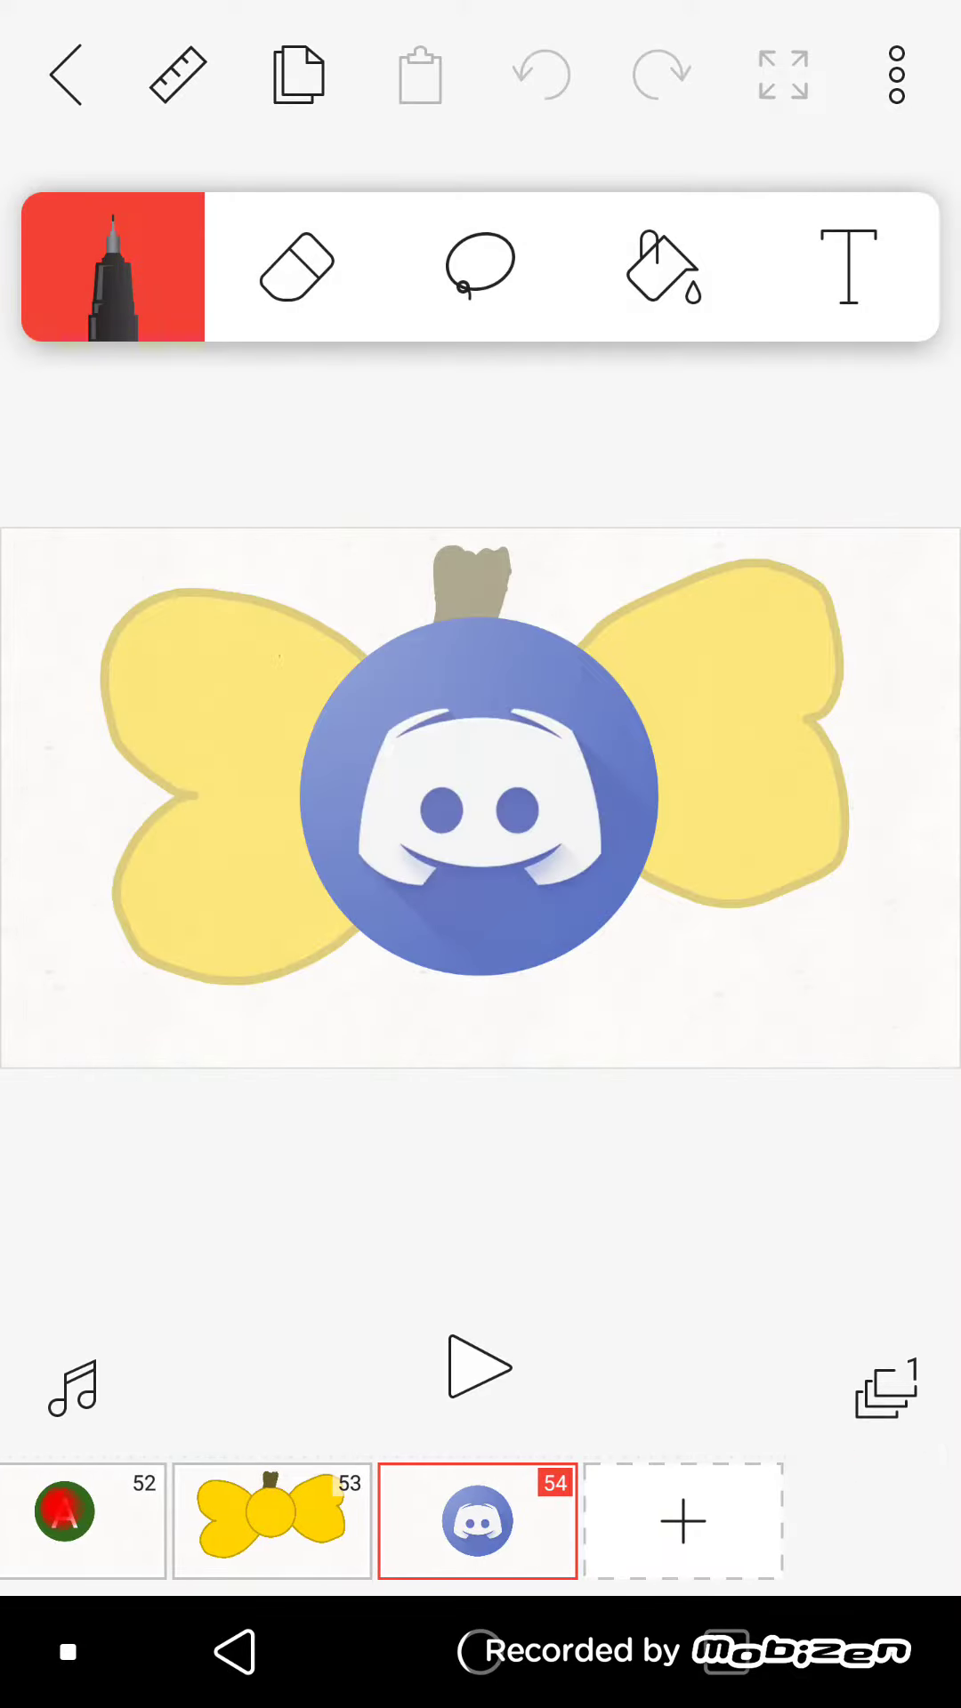
pyautogui.scroll(3, 400, 801)
pyautogui.scroll(1, 400, 801)
pyautogui.scroll(1, 401, 802)
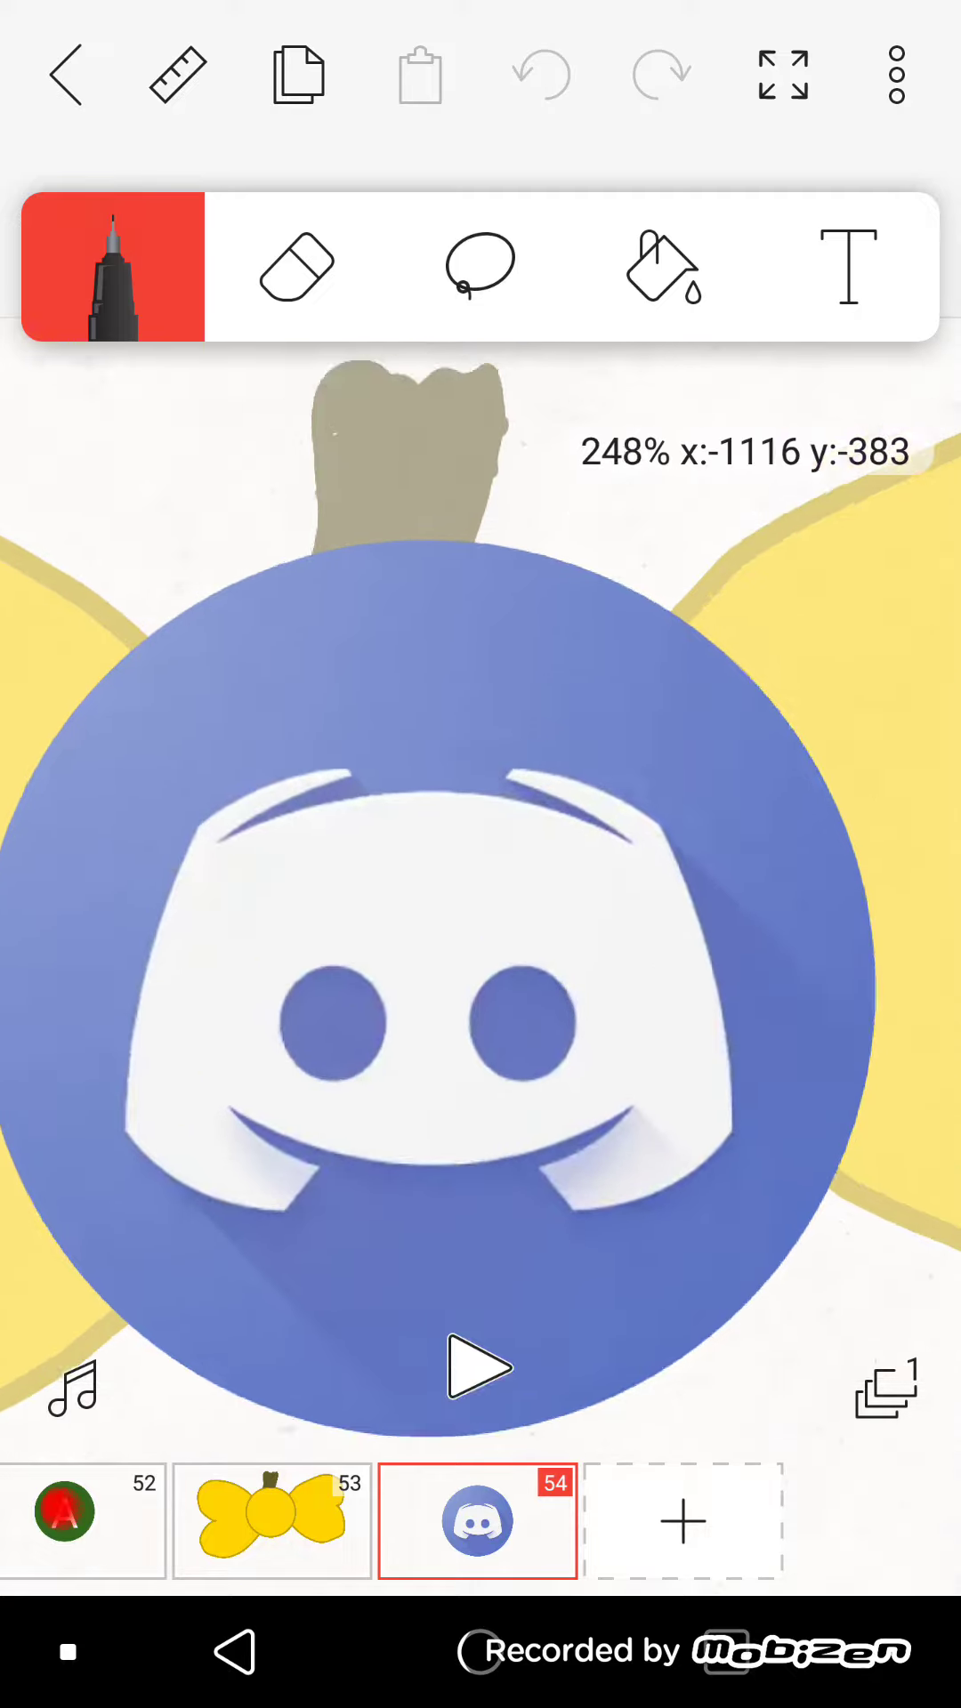
pyautogui.scroll(-1, 400, 802)
pyautogui.scroll(-1, 401, 801)
pyautogui.scroll(-1, 401, 801)
pyautogui.scroll(2, 401, 801)
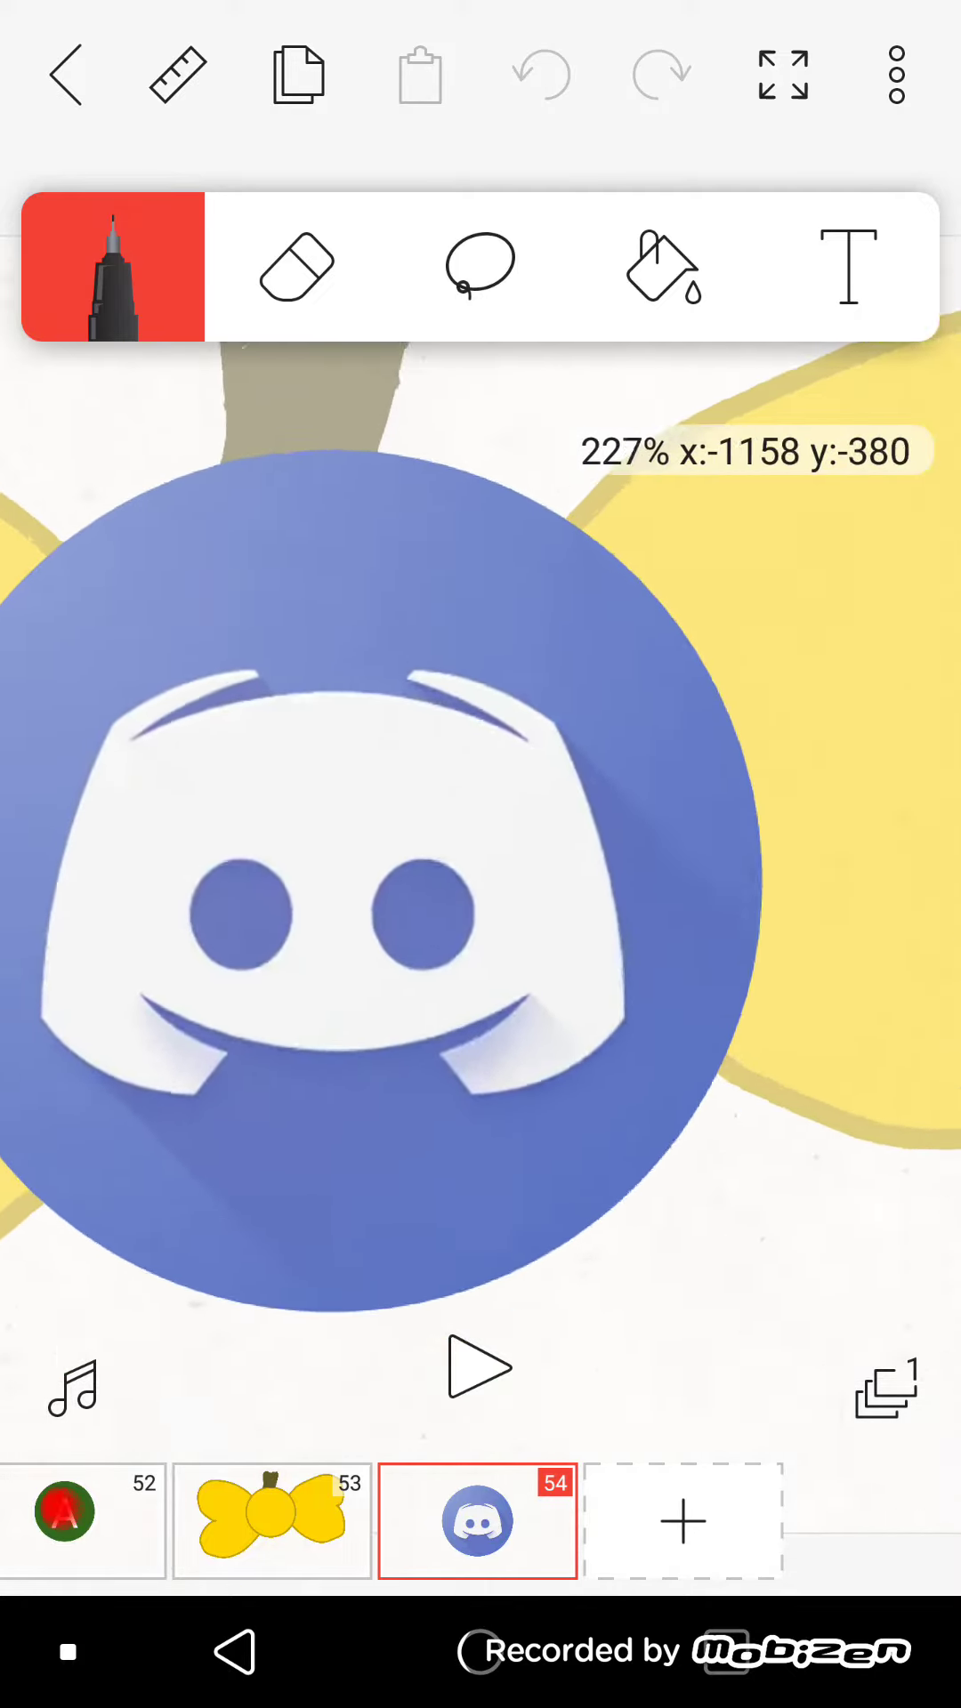
pyautogui.scroll(3, 400, 801)
pyautogui.scroll(-1, 480, 881)
pyautogui.scroll(-1, 480, 881)
pyautogui.scroll(2, 481, 882)
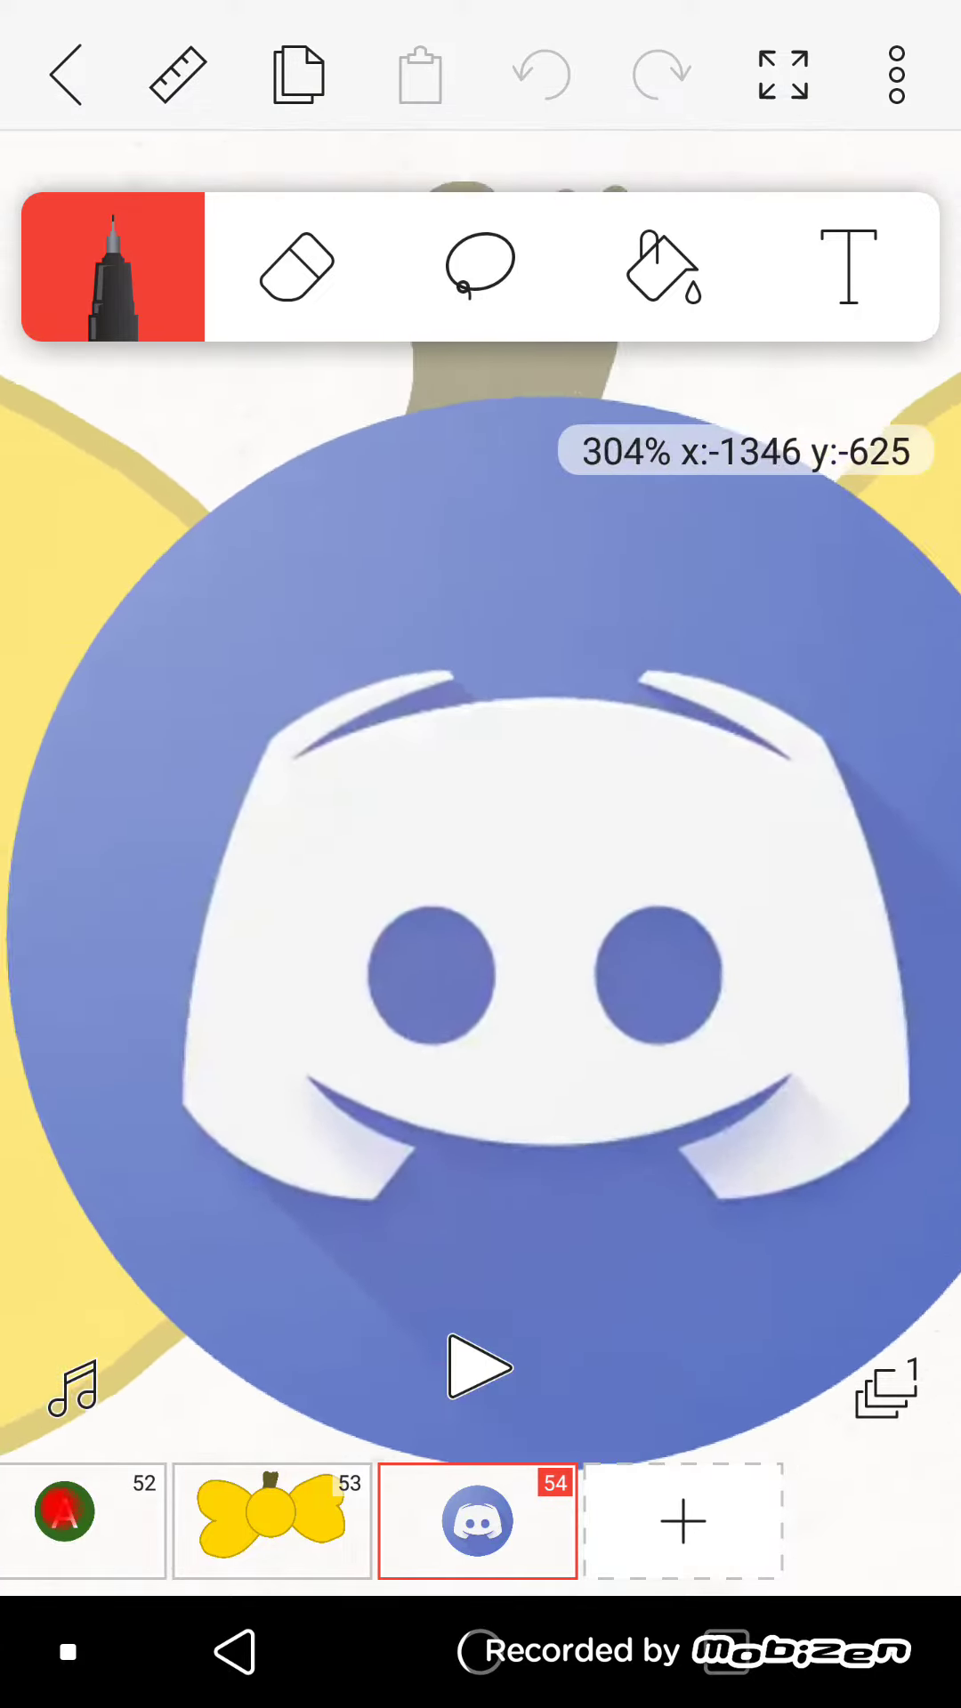
pyautogui.scroll(2, 480, 881)
pyautogui.scroll(1, 481, 881)
pyautogui.scroll(1, 481, 881)
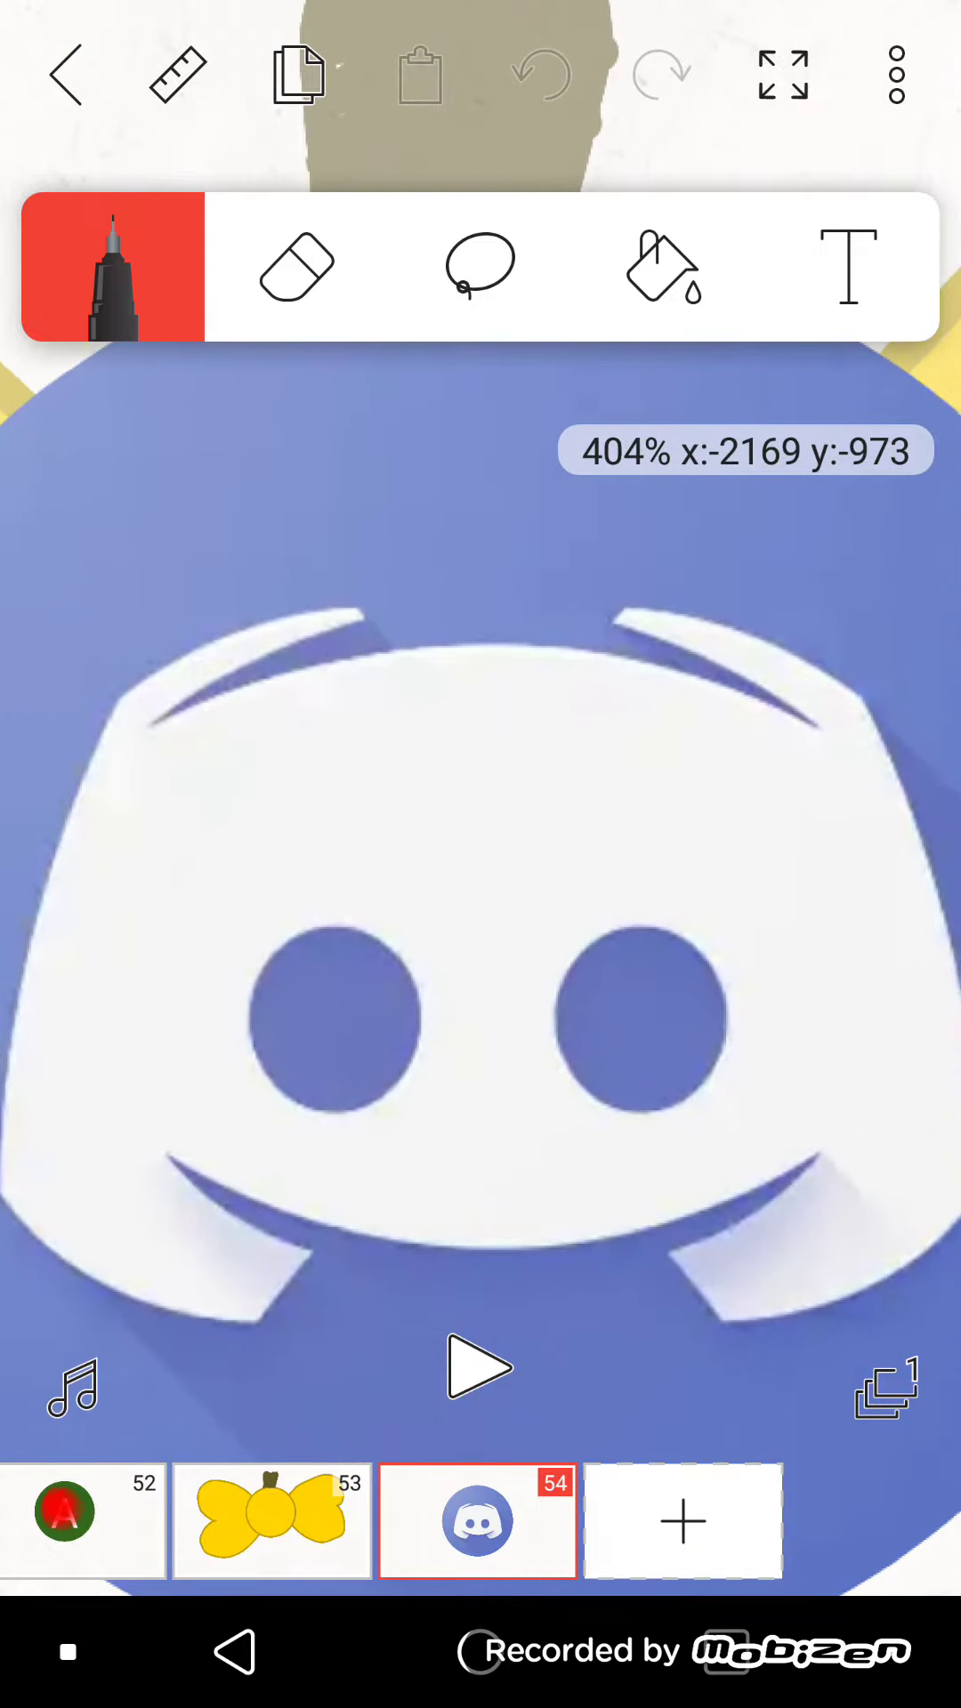
pyautogui.scroll(3, 481, 881)
pyautogui.scroll(2, 480, 881)
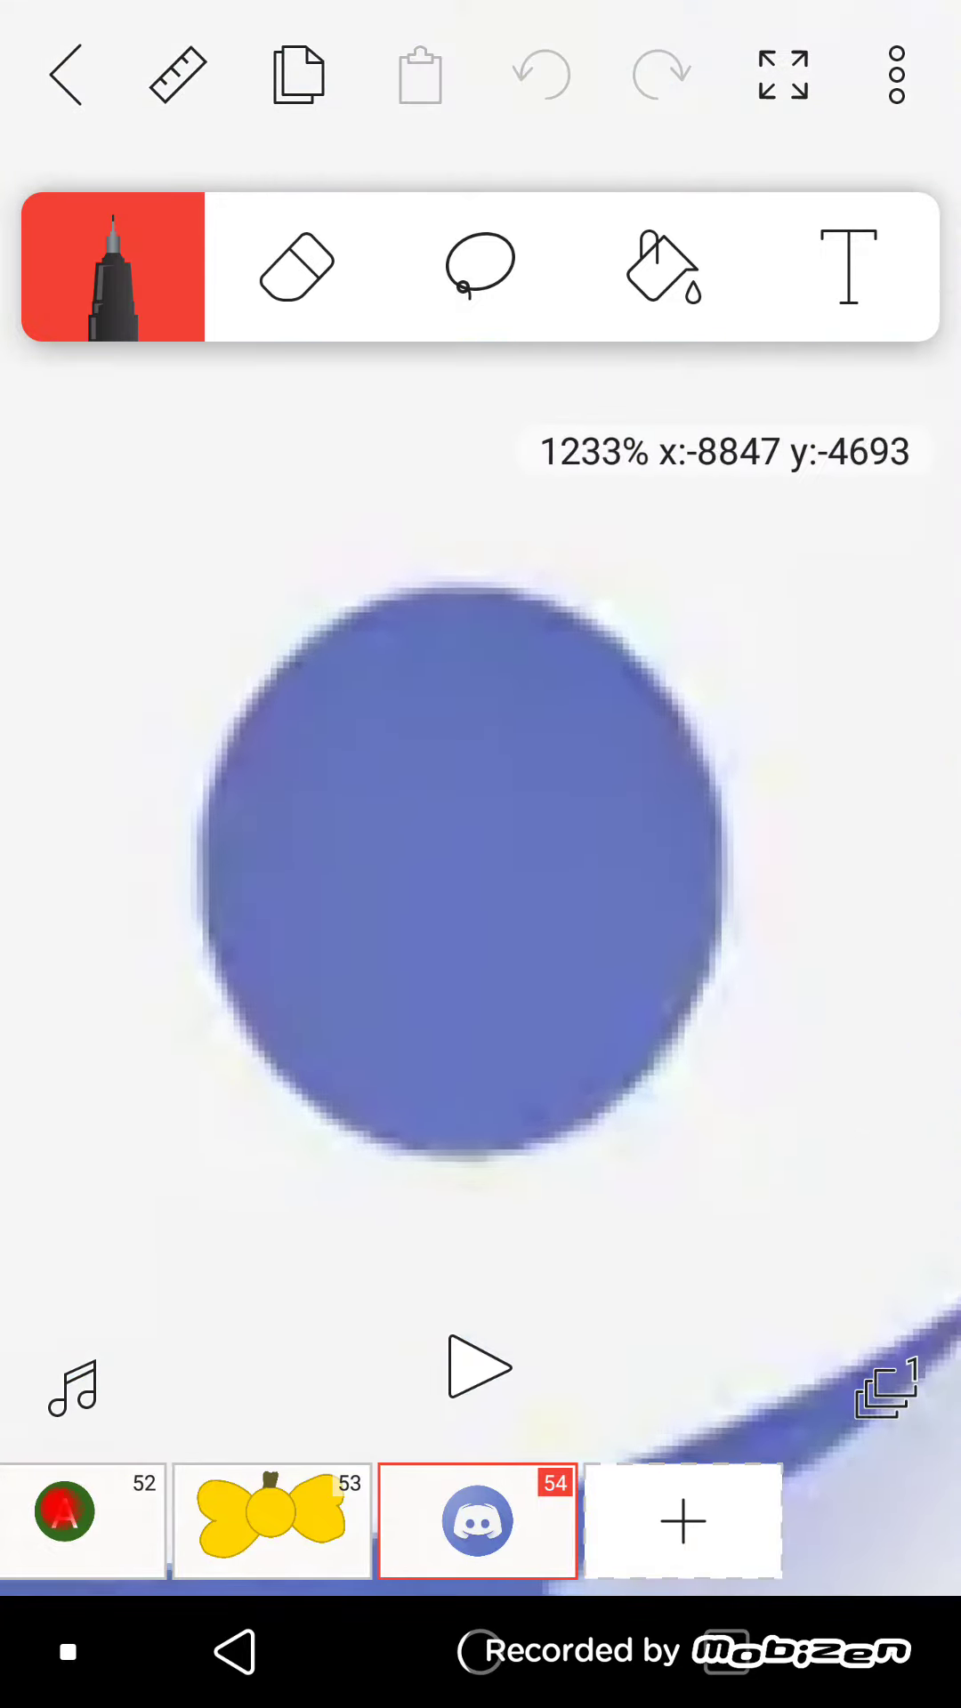
pyautogui.scroll(-3, 481, 882)
pyautogui.scroll(-3, 481, 881)
pyautogui.scroll(-1, 481, 882)
pyautogui.scroll(-1, 481, 882)
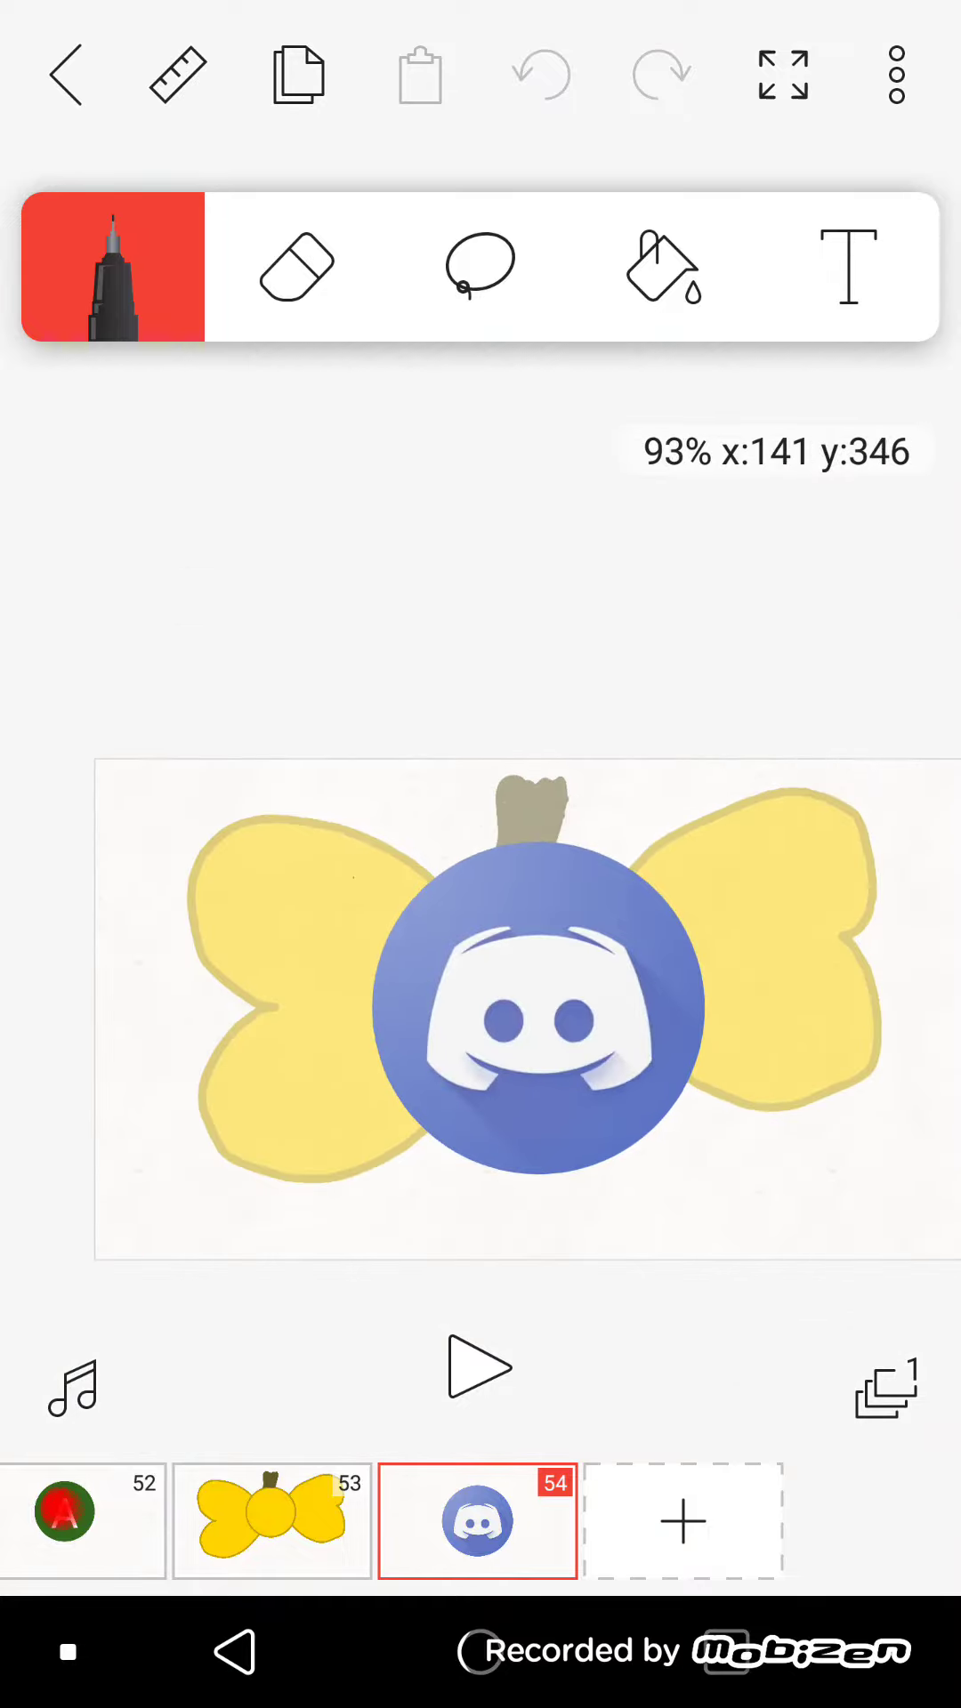
# Scrub back to the start, then step through frames 3 (orange coin), 4 (CN logo), 8 and 10
pyautogui.moveTo(267, 1522); pyautogui.dragTo(801, 1521)
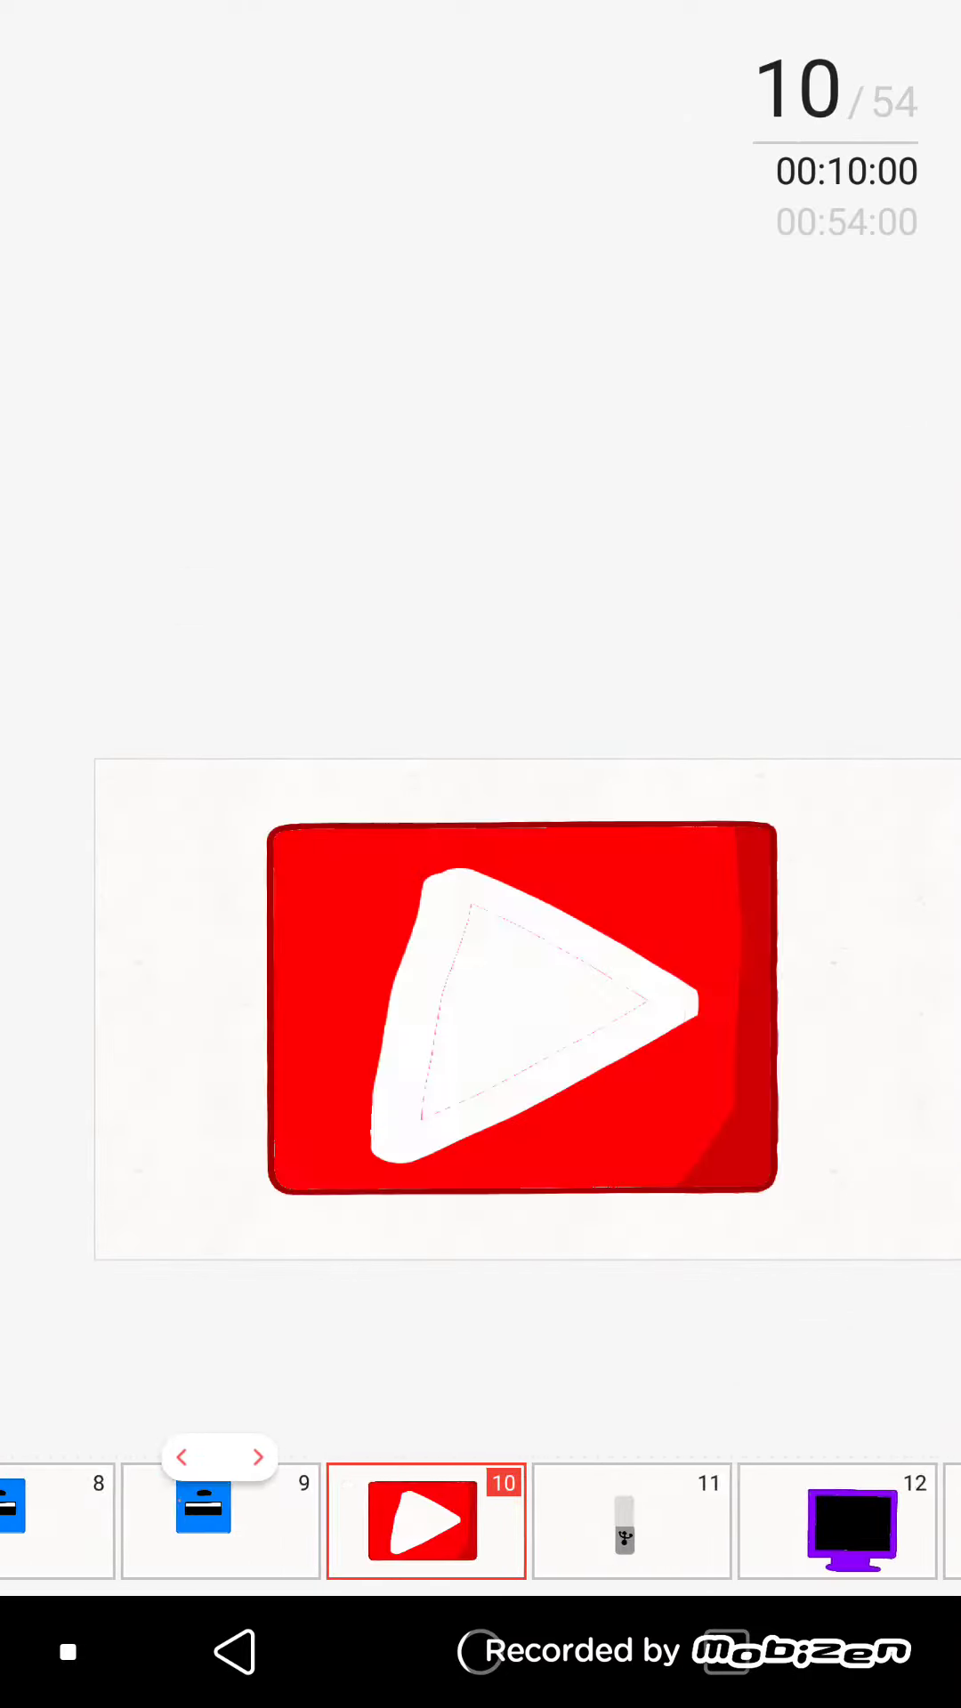
pyautogui.moveTo(574, 1521); pyautogui.dragTo(368, 1521)
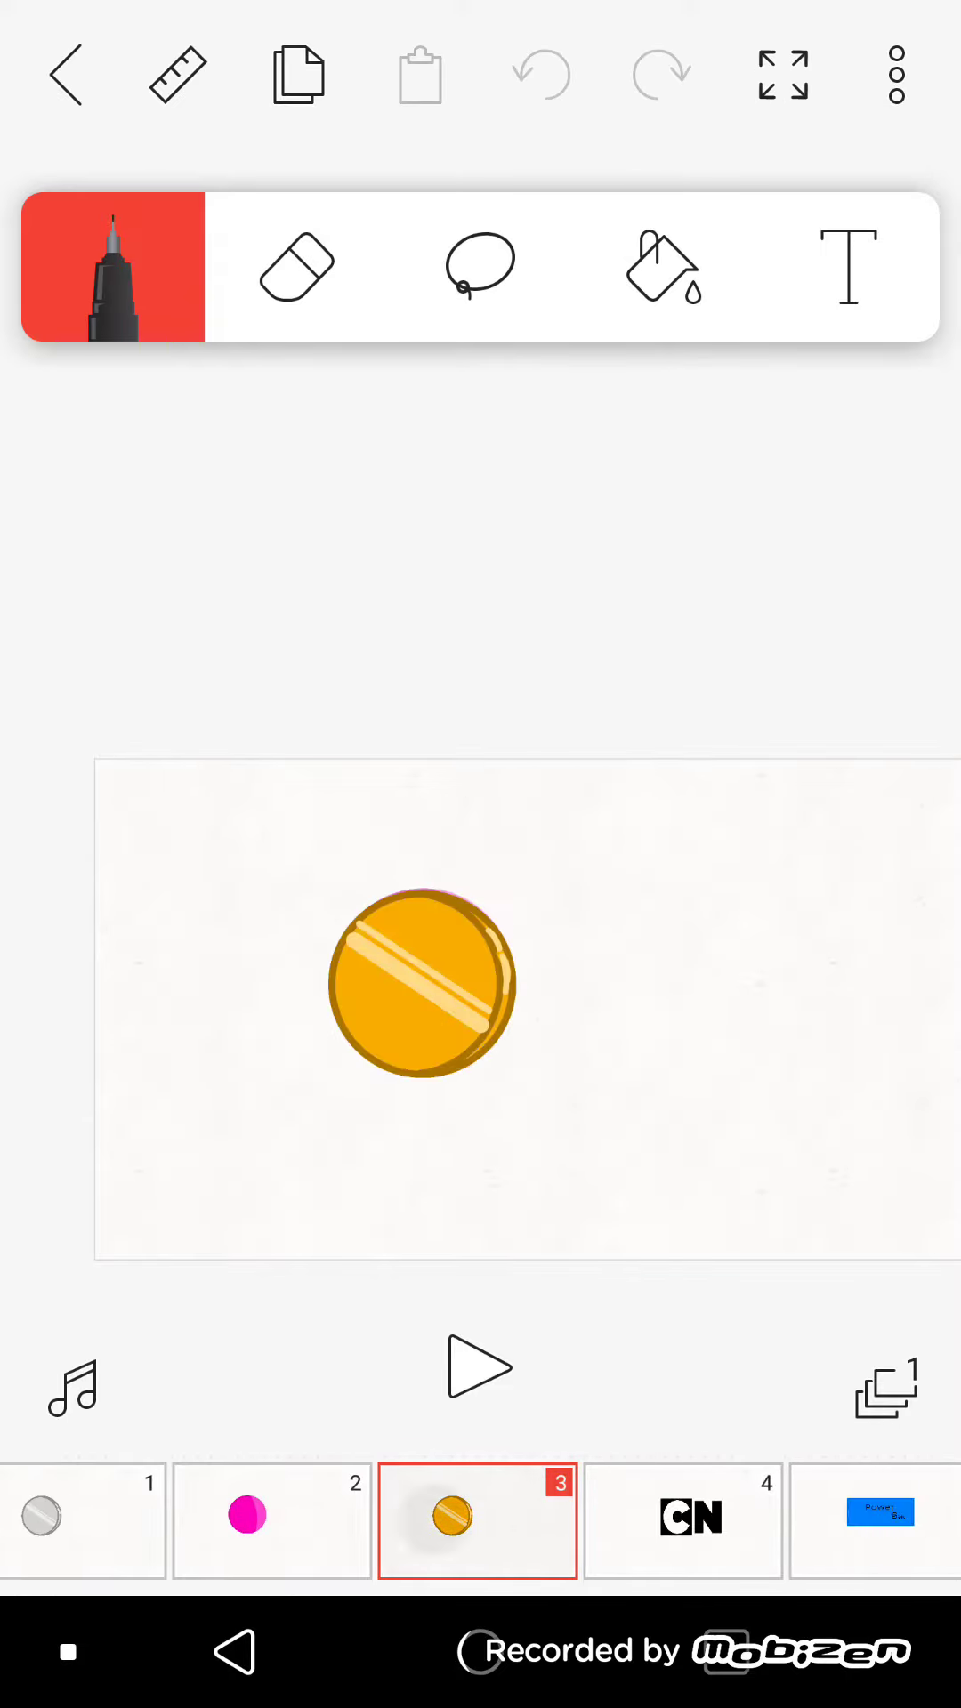
pyautogui.moveTo(575, 1522); pyautogui.dragTo(366, 1521)
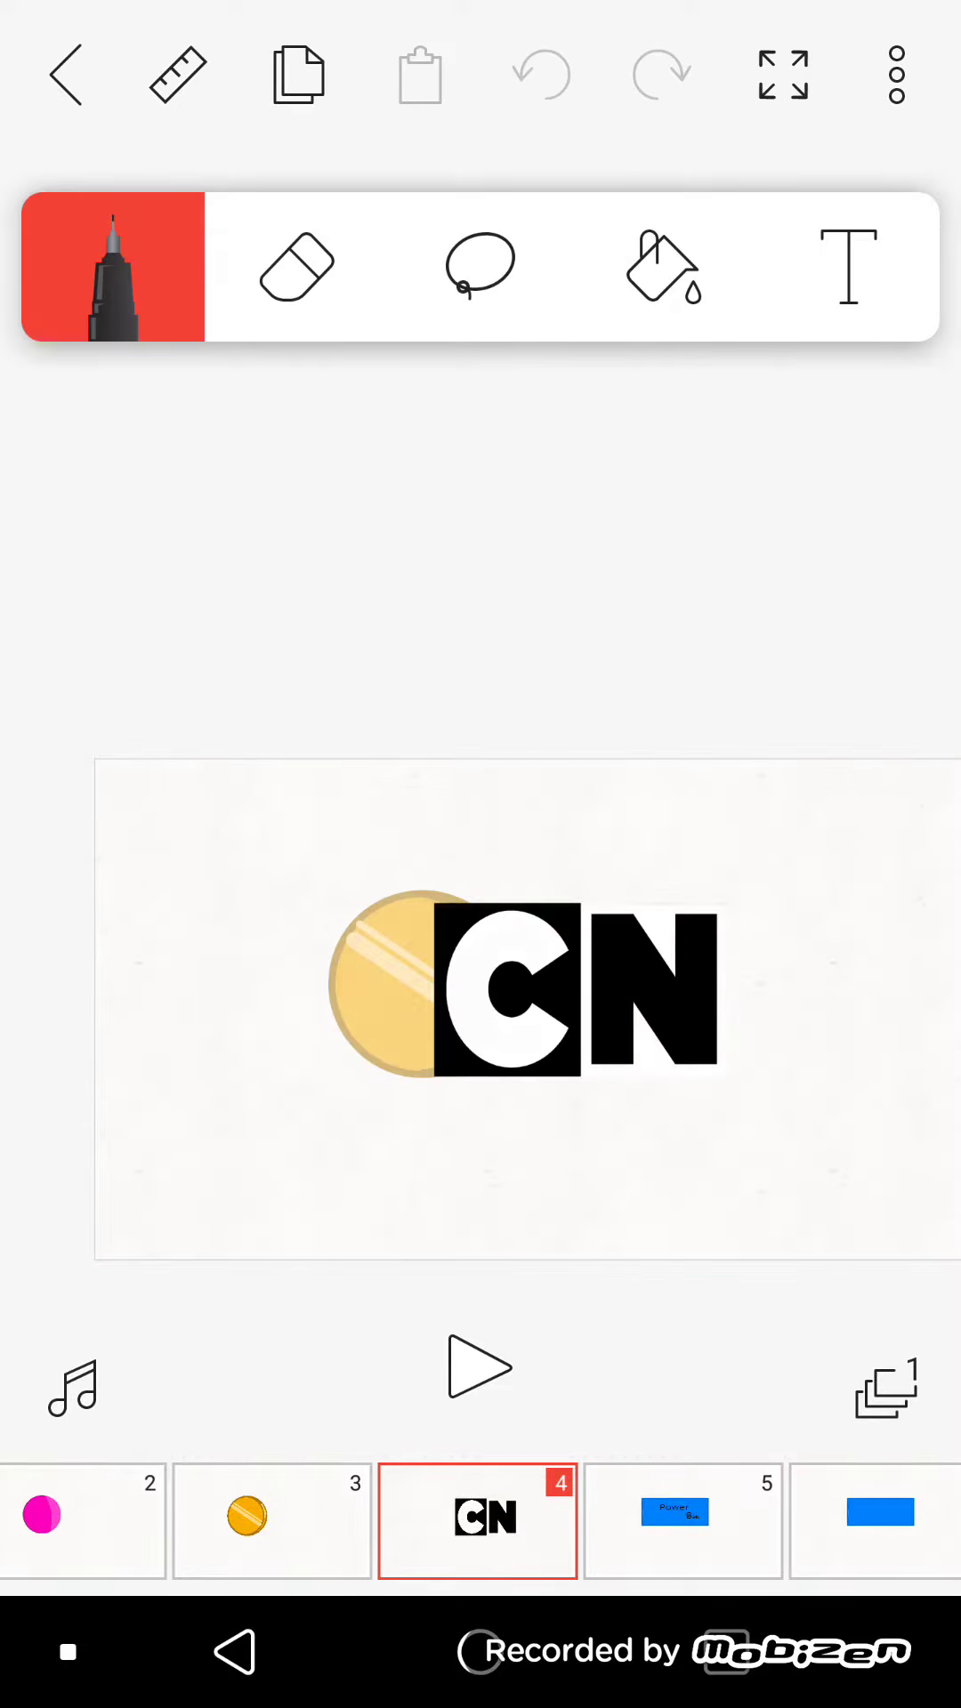
pyautogui.moveTo(574, 1521); pyautogui.dragTo(369, 1521)
pyautogui.moveTo(575, 1521); pyautogui.dragTo(368, 1523)
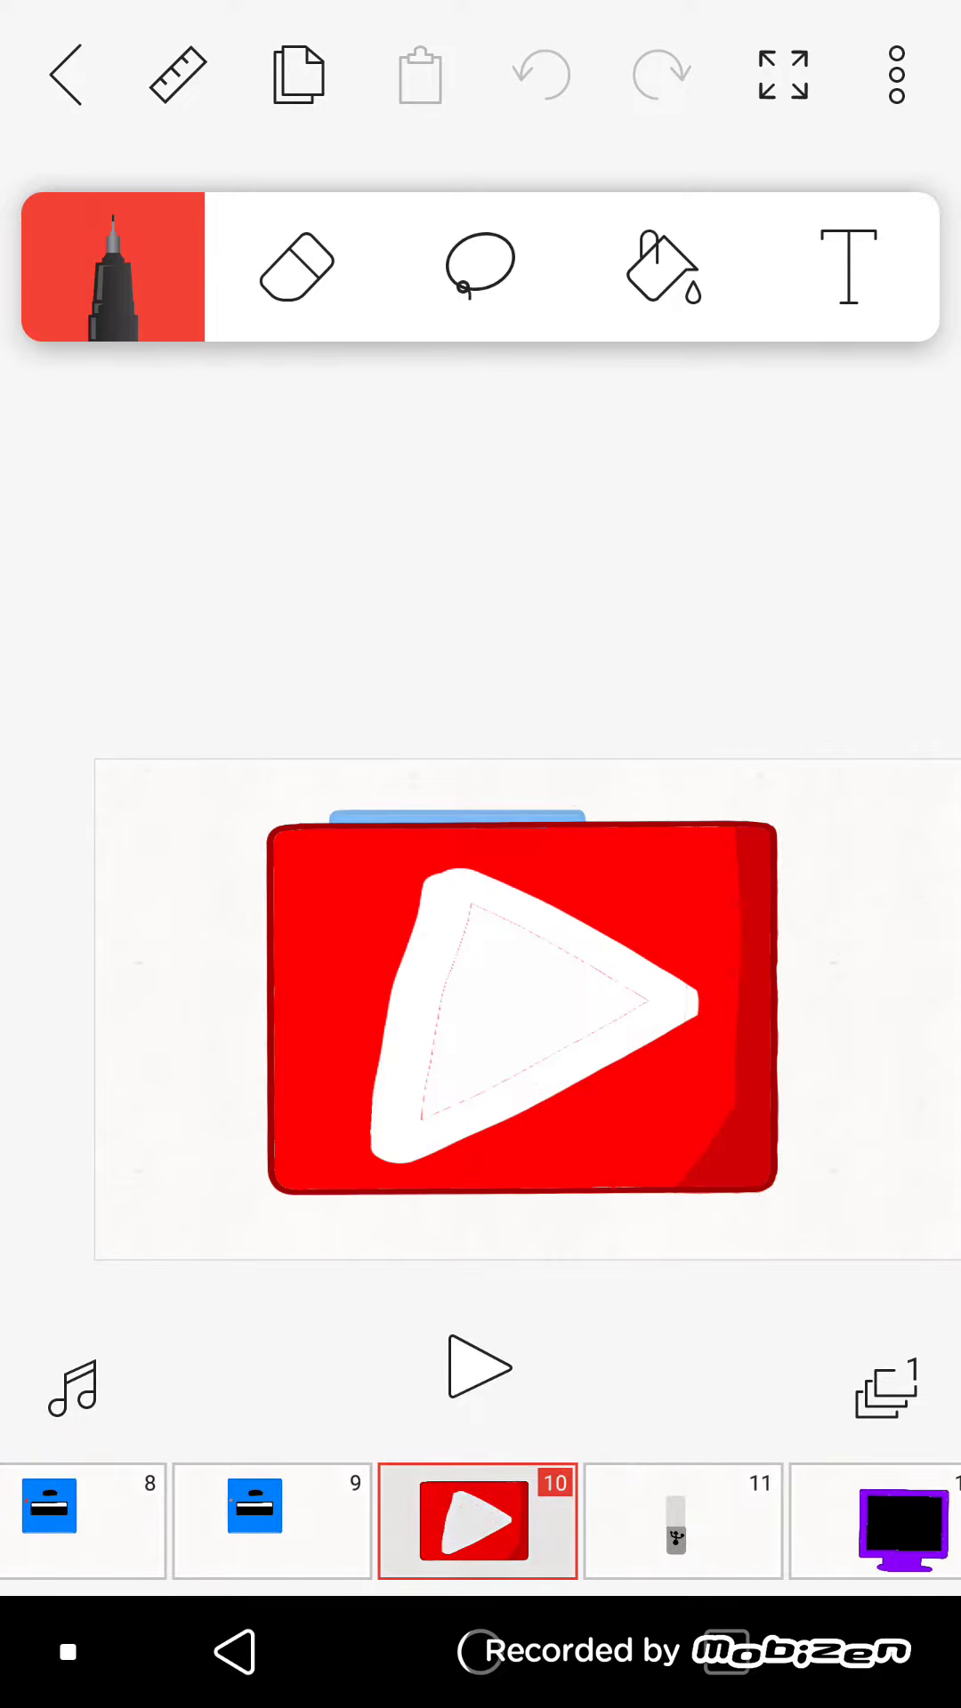
# Step on through frames 12, 15, 17 and 19 (blue phone), then return to frame 1's grey coin
pyautogui.moveTo(574, 1522); pyautogui.dragTo(368, 1523)
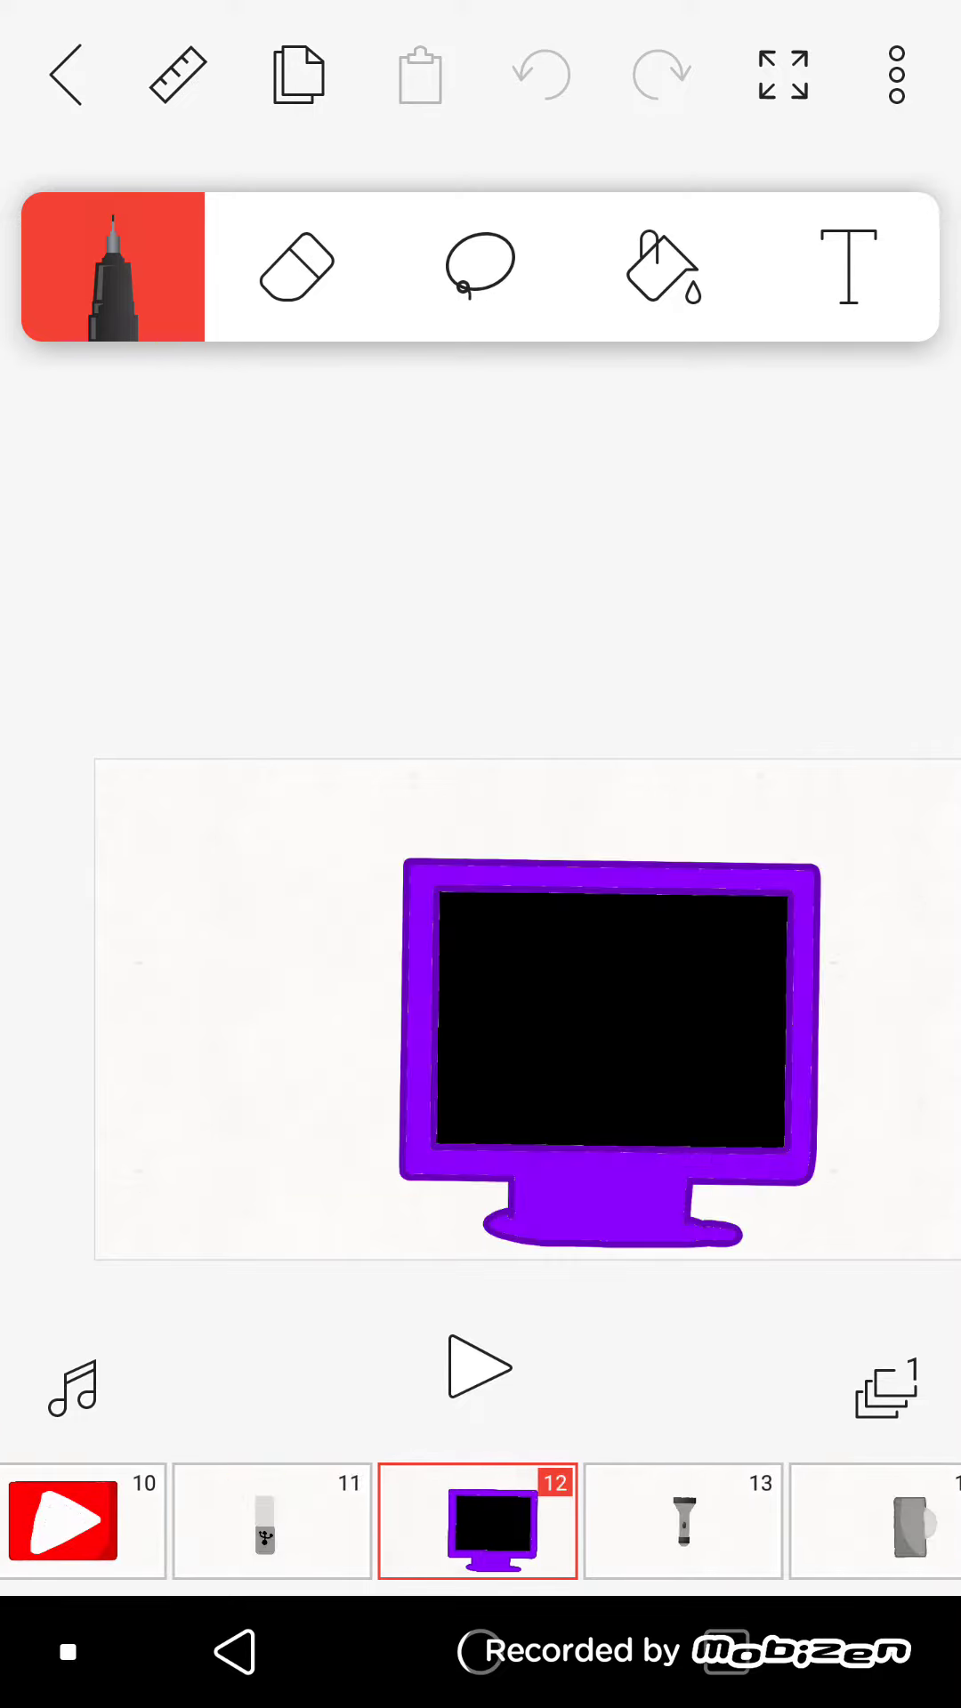
pyautogui.moveTo(575, 1521); pyautogui.dragTo(368, 1521)
pyautogui.moveTo(575, 1522); pyautogui.dragTo(369, 1521)
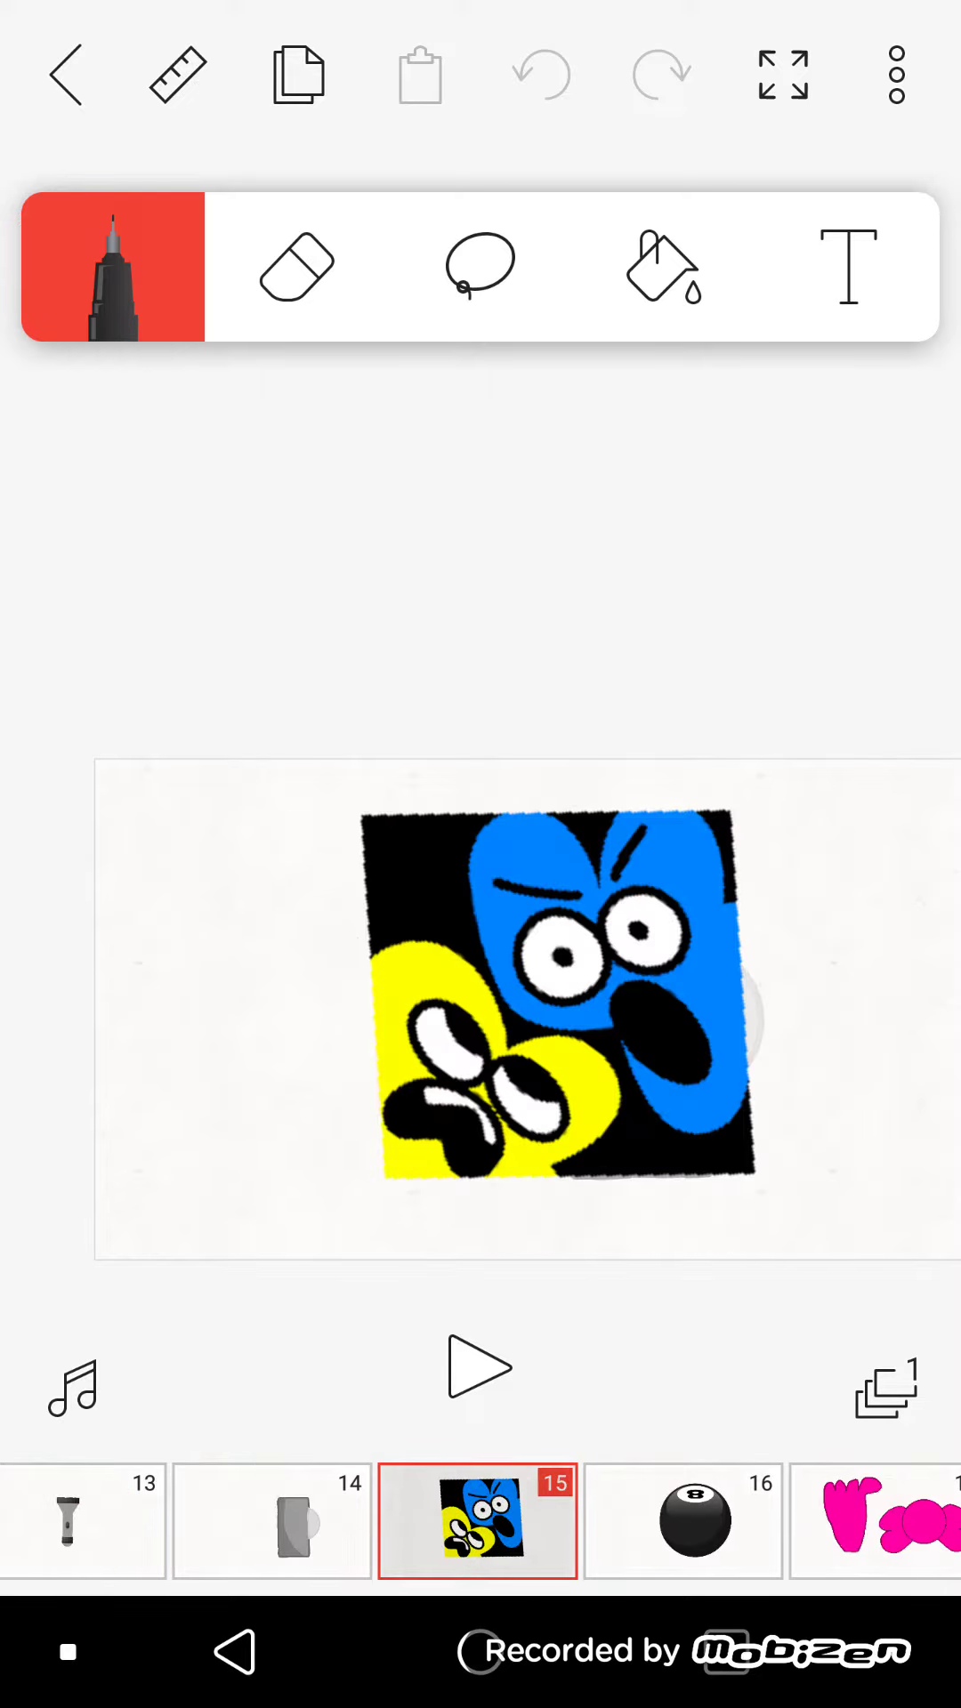
pyautogui.moveTo(575, 1522); pyautogui.dragTo(368, 1523)
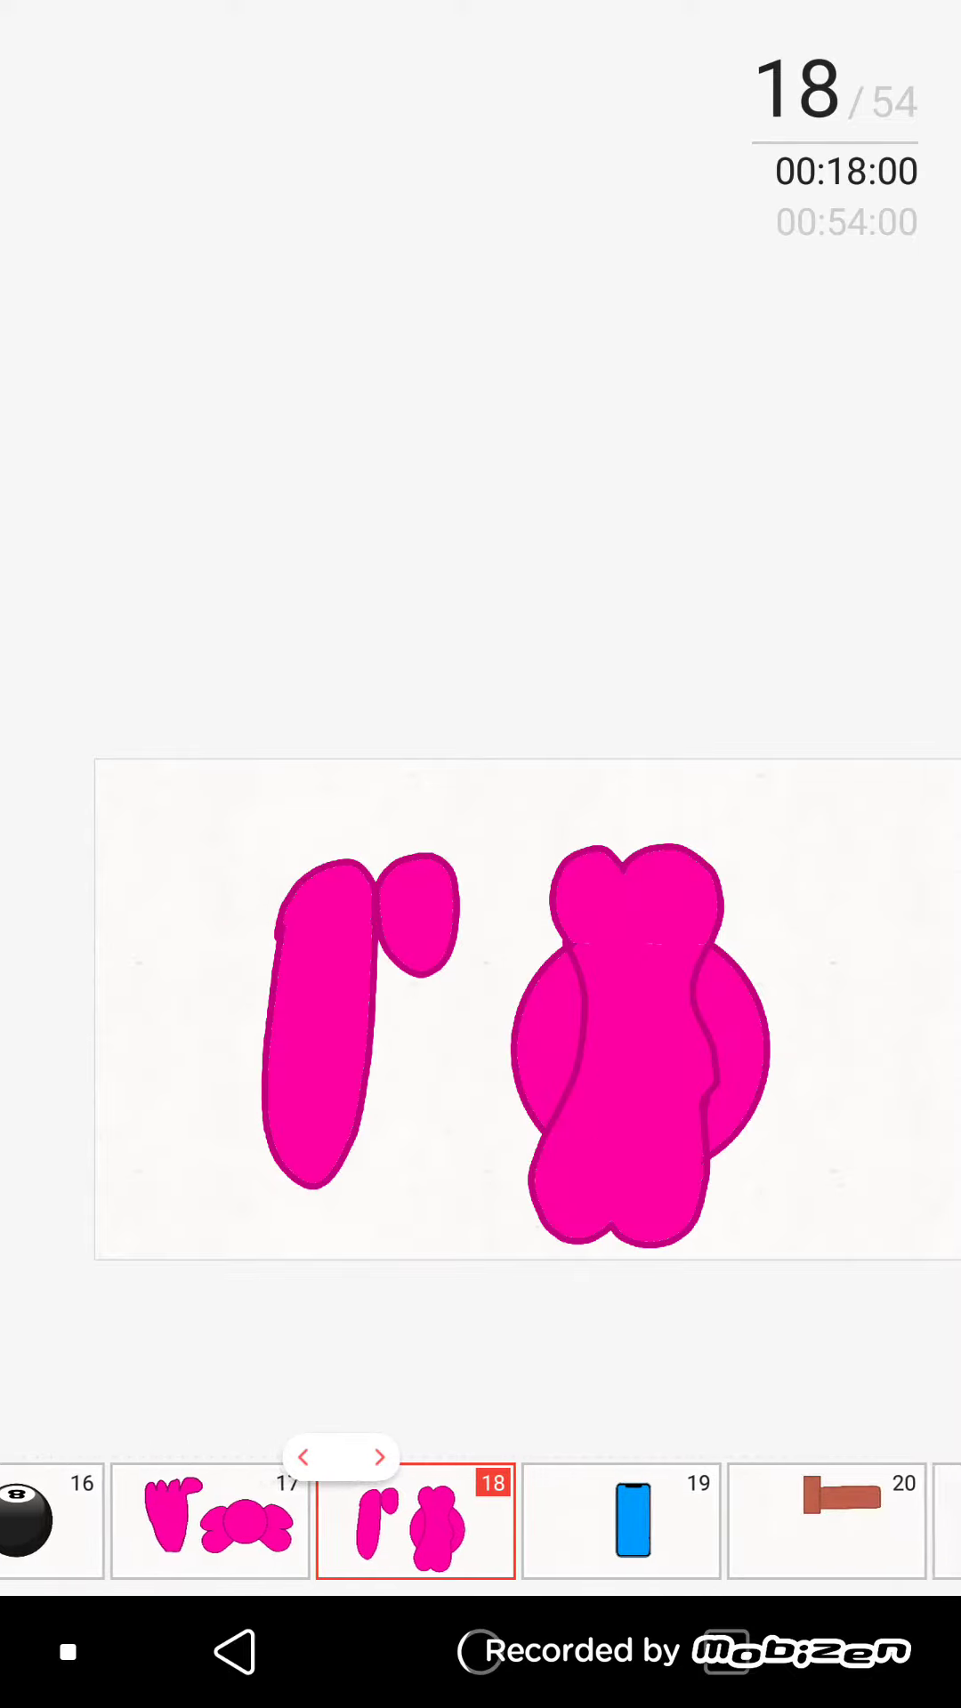
pyautogui.moveTo(575, 1522)
pyautogui.mouseDown()
pyautogui.moveTo(369, 1521)
pyautogui.moveTo(575, 1523)
pyautogui.mouseUp()
pyautogui.moveTo(267, 1521); pyautogui.dragTo(801, 1521)
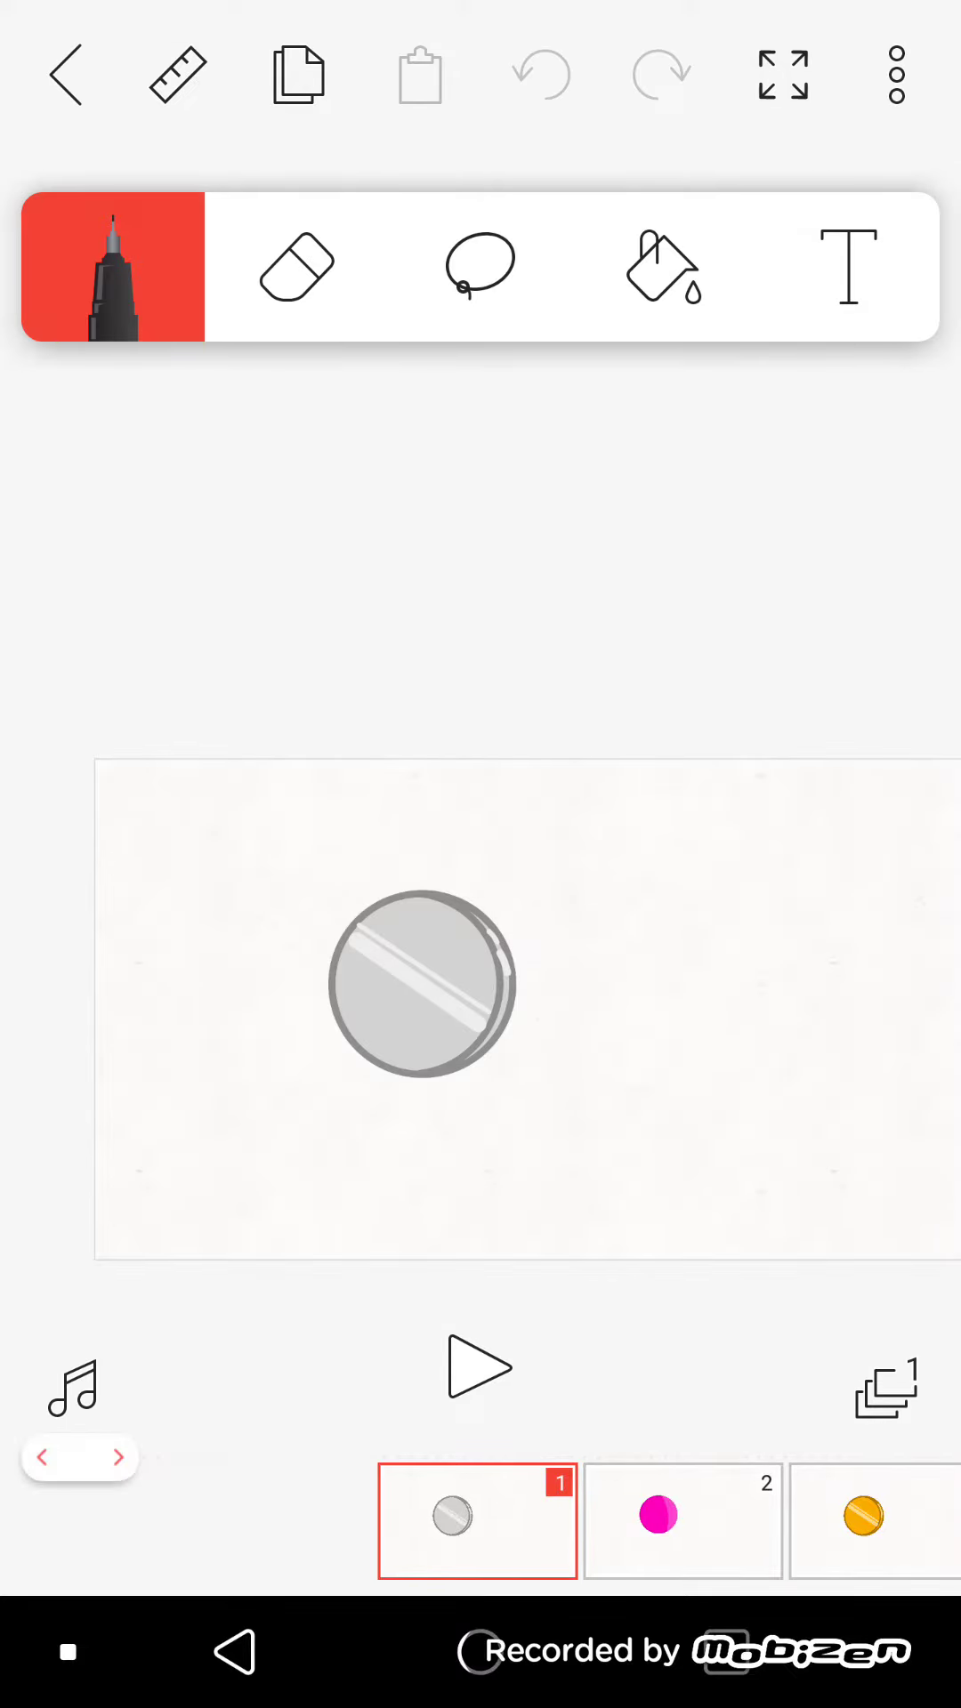
pyautogui.moveTo(573, 1522)
pyautogui.mouseDown()
pyautogui.moveTo(163, 1522)
pyautogui.moveTo(368, 1522)
pyautogui.mouseUp()
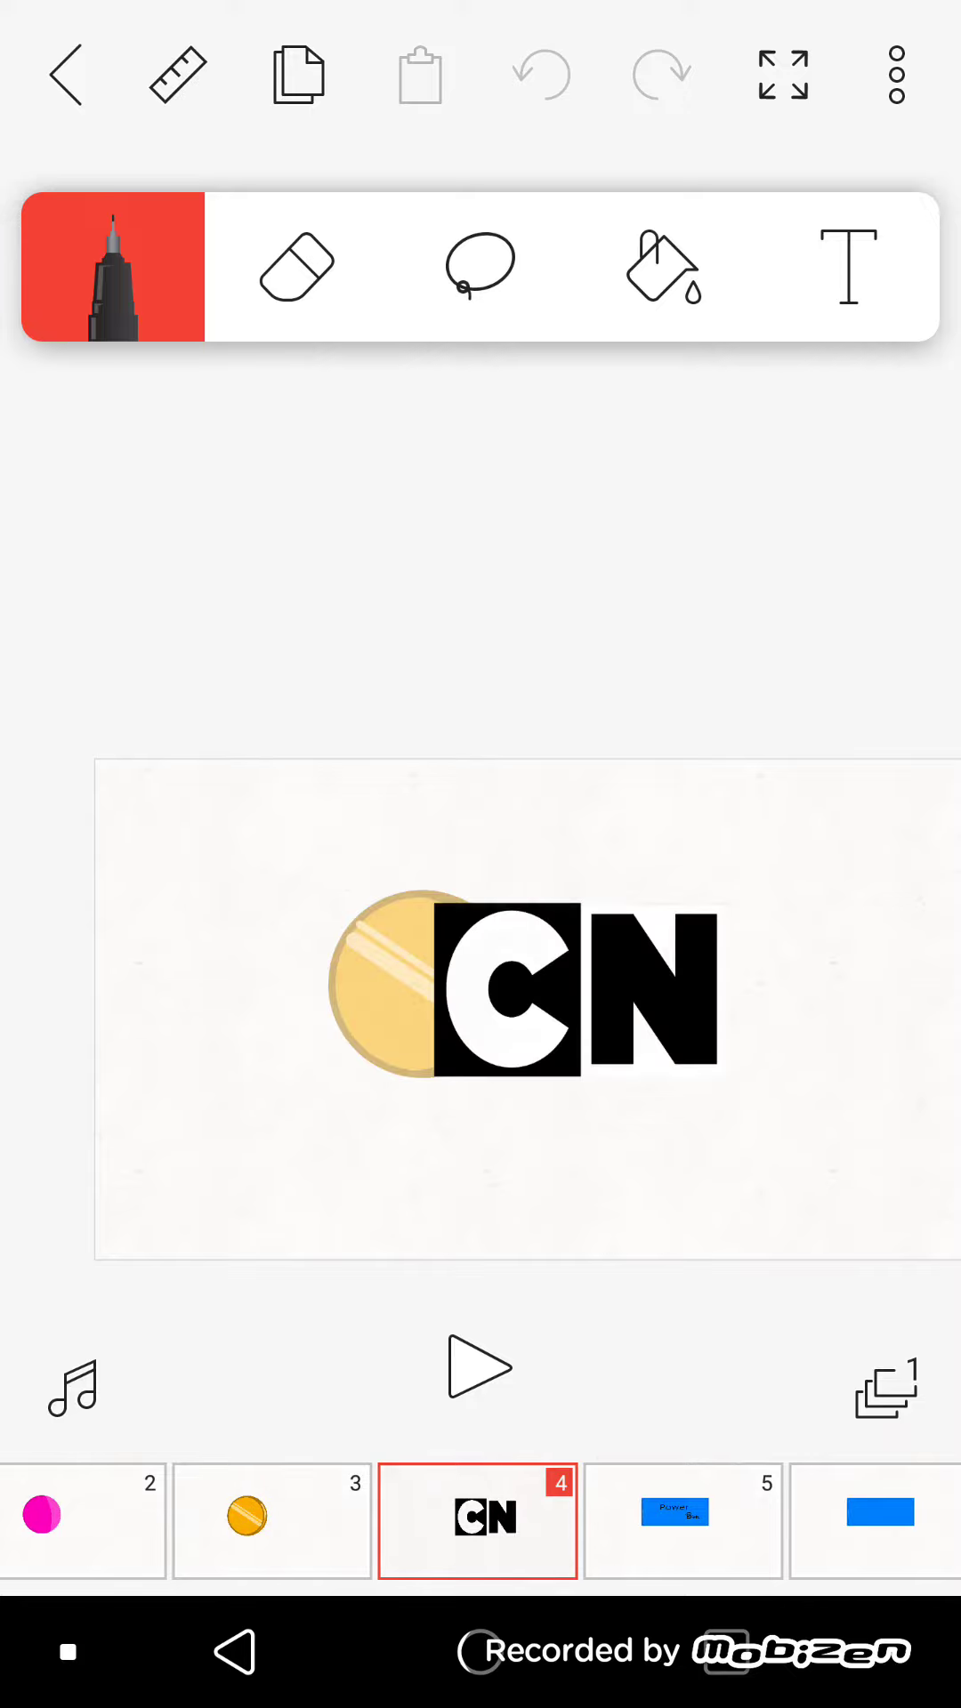
# Step forward through frames 8, 11, 14, 16, 18 and 20 to frame 23, the pen and fan
pyautogui.moveTo(779, 1522); pyautogui.dragTo(369, 1521)
pyautogui.moveTo(574, 1522); pyautogui.dragTo(368, 1521)
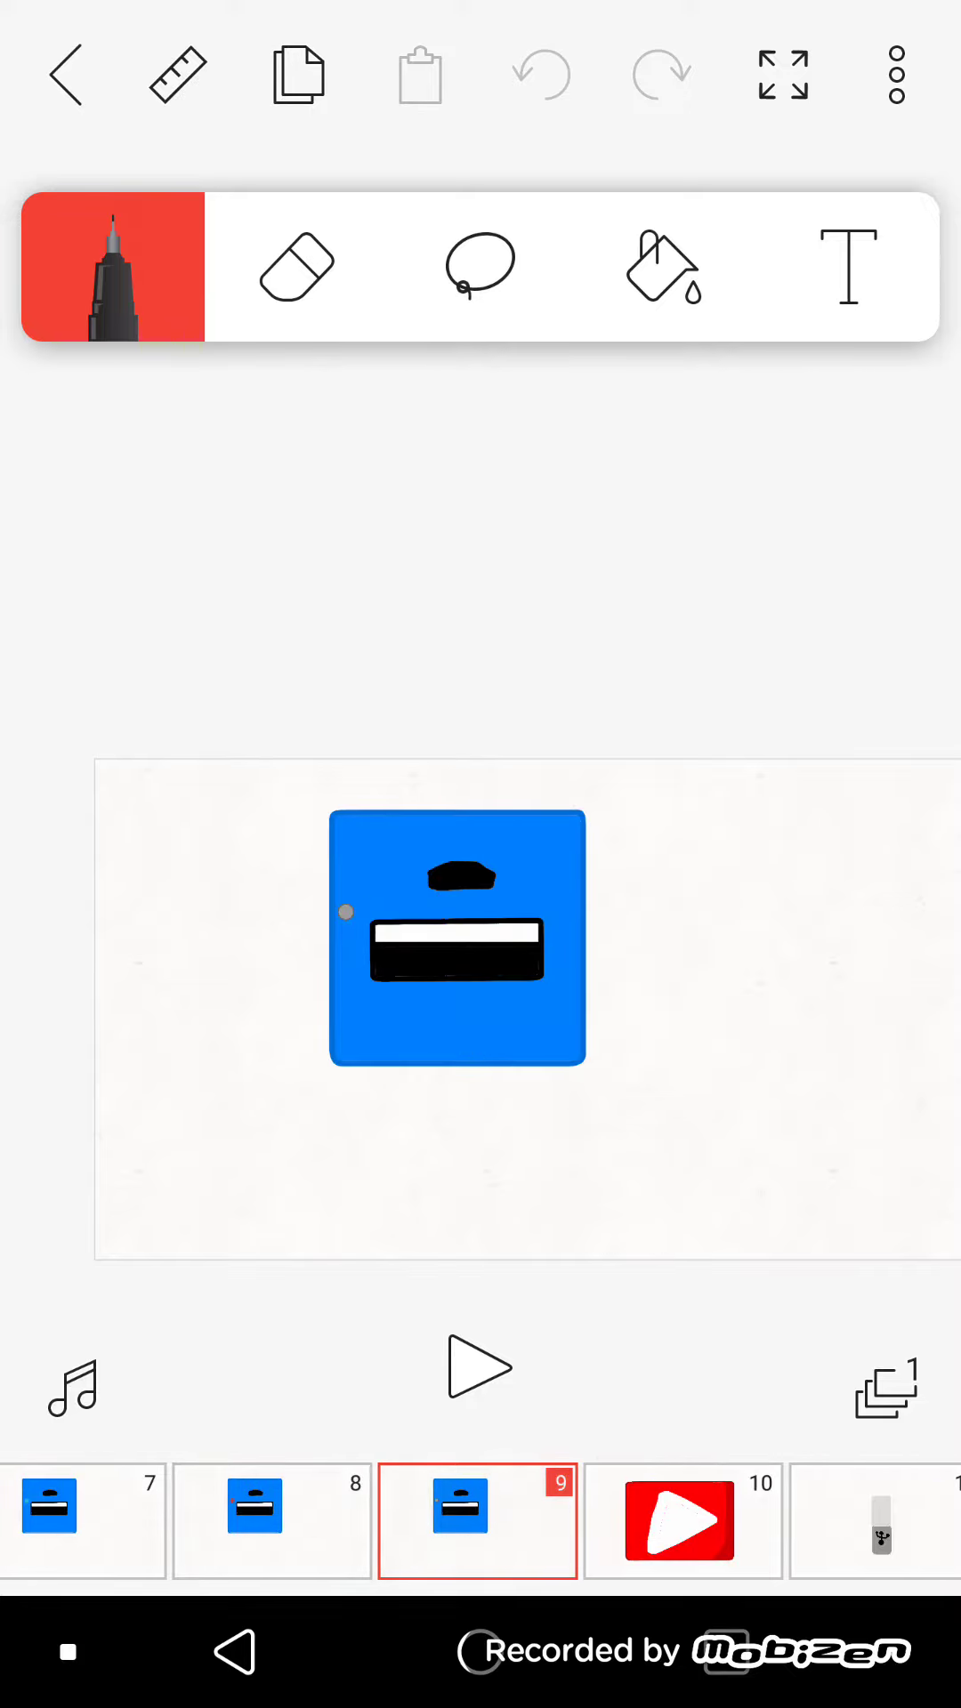
pyautogui.moveTo(574, 1521); pyautogui.dragTo(369, 1522)
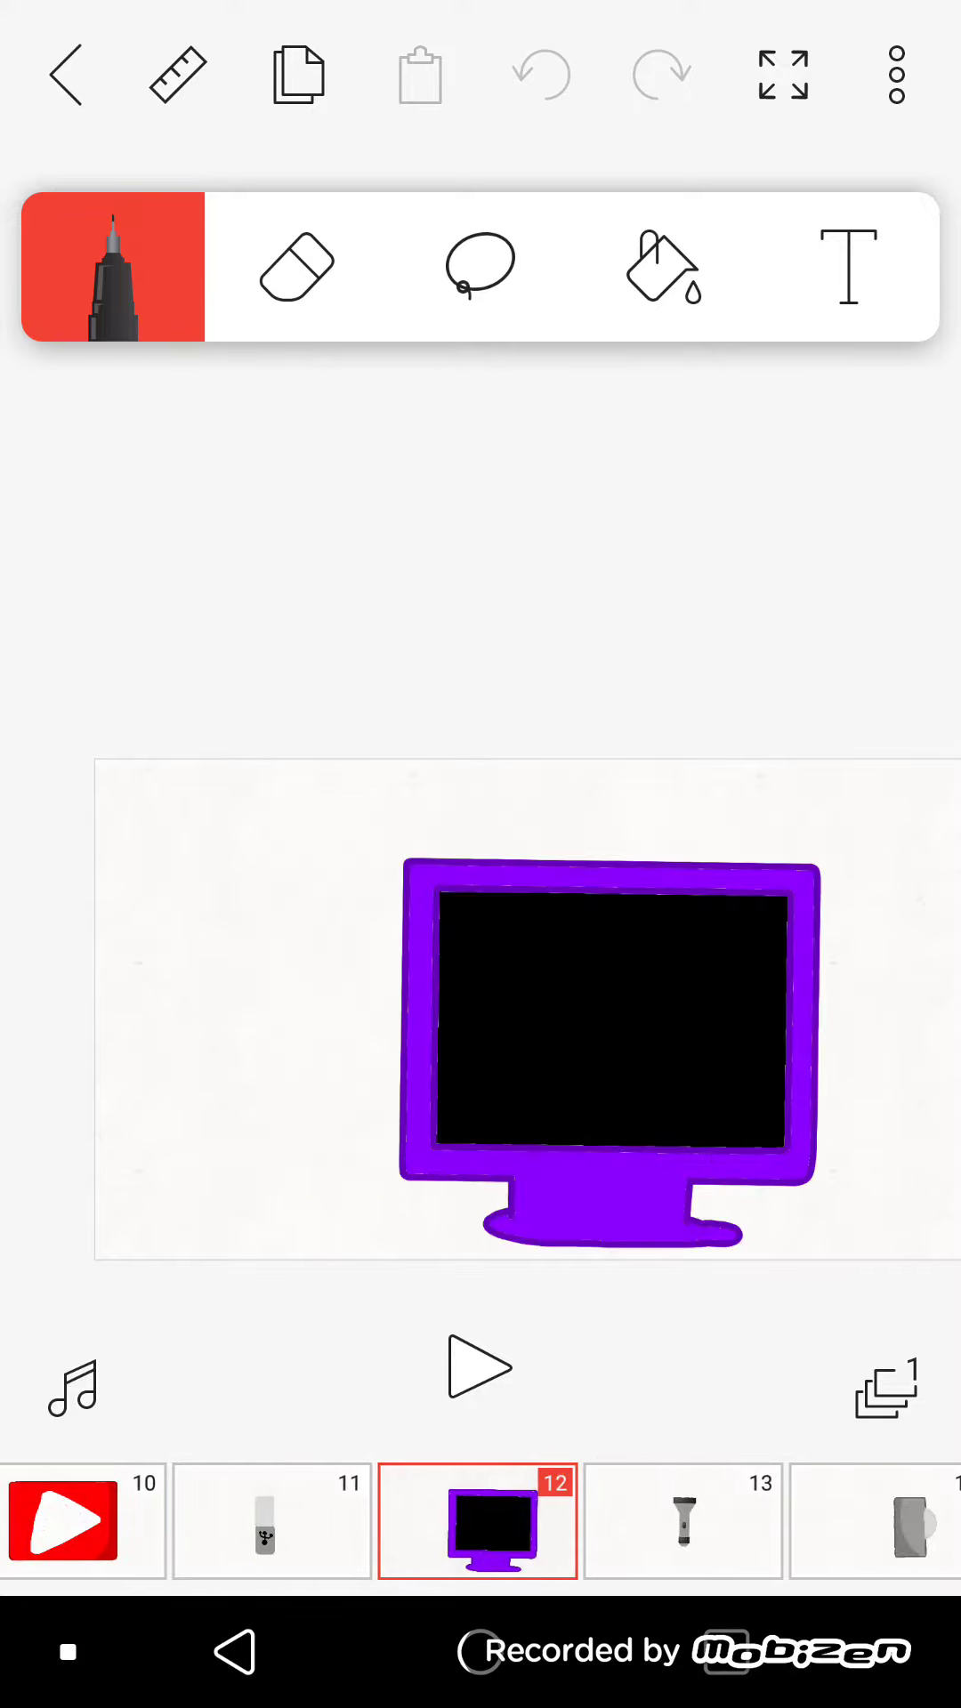
pyautogui.moveTo(574, 1522); pyautogui.dragTo(369, 1522)
pyautogui.moveTo(574, 1521); pyautogui.dragTo(369, 1521)
pyautogui.moveTo(574, 1521); pyautogui.dragTo(369, 1523)
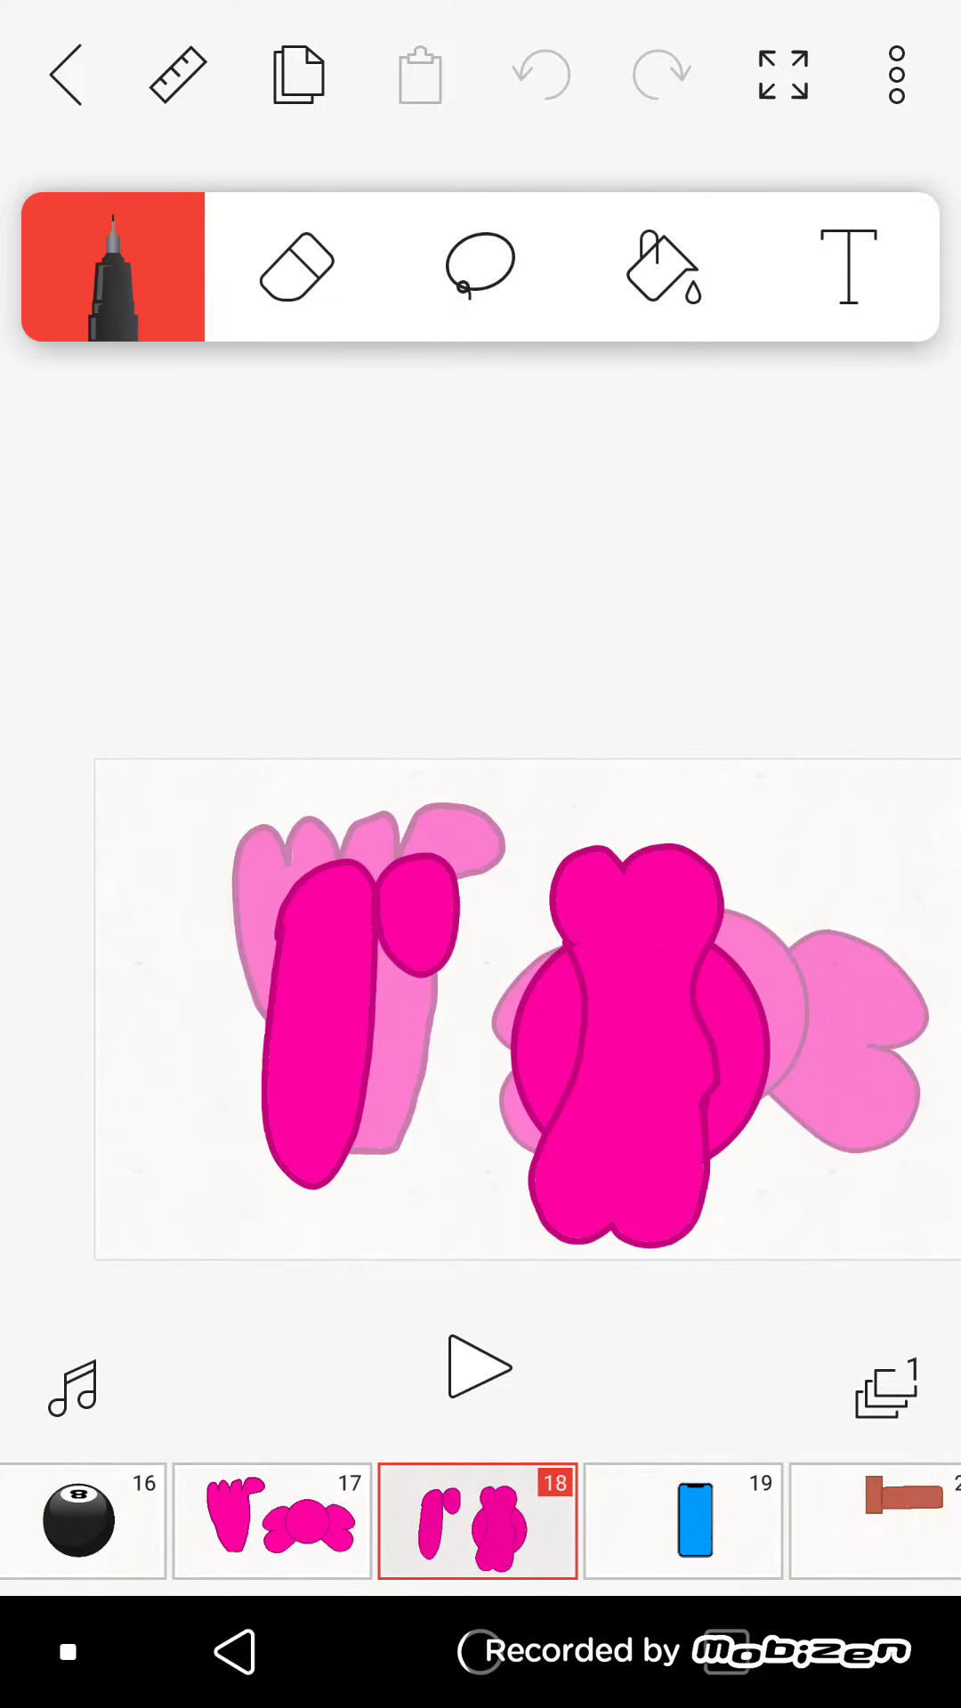
pyautogui.moveTo(574, 1522); pyautogui.dragTo(369, 1522)
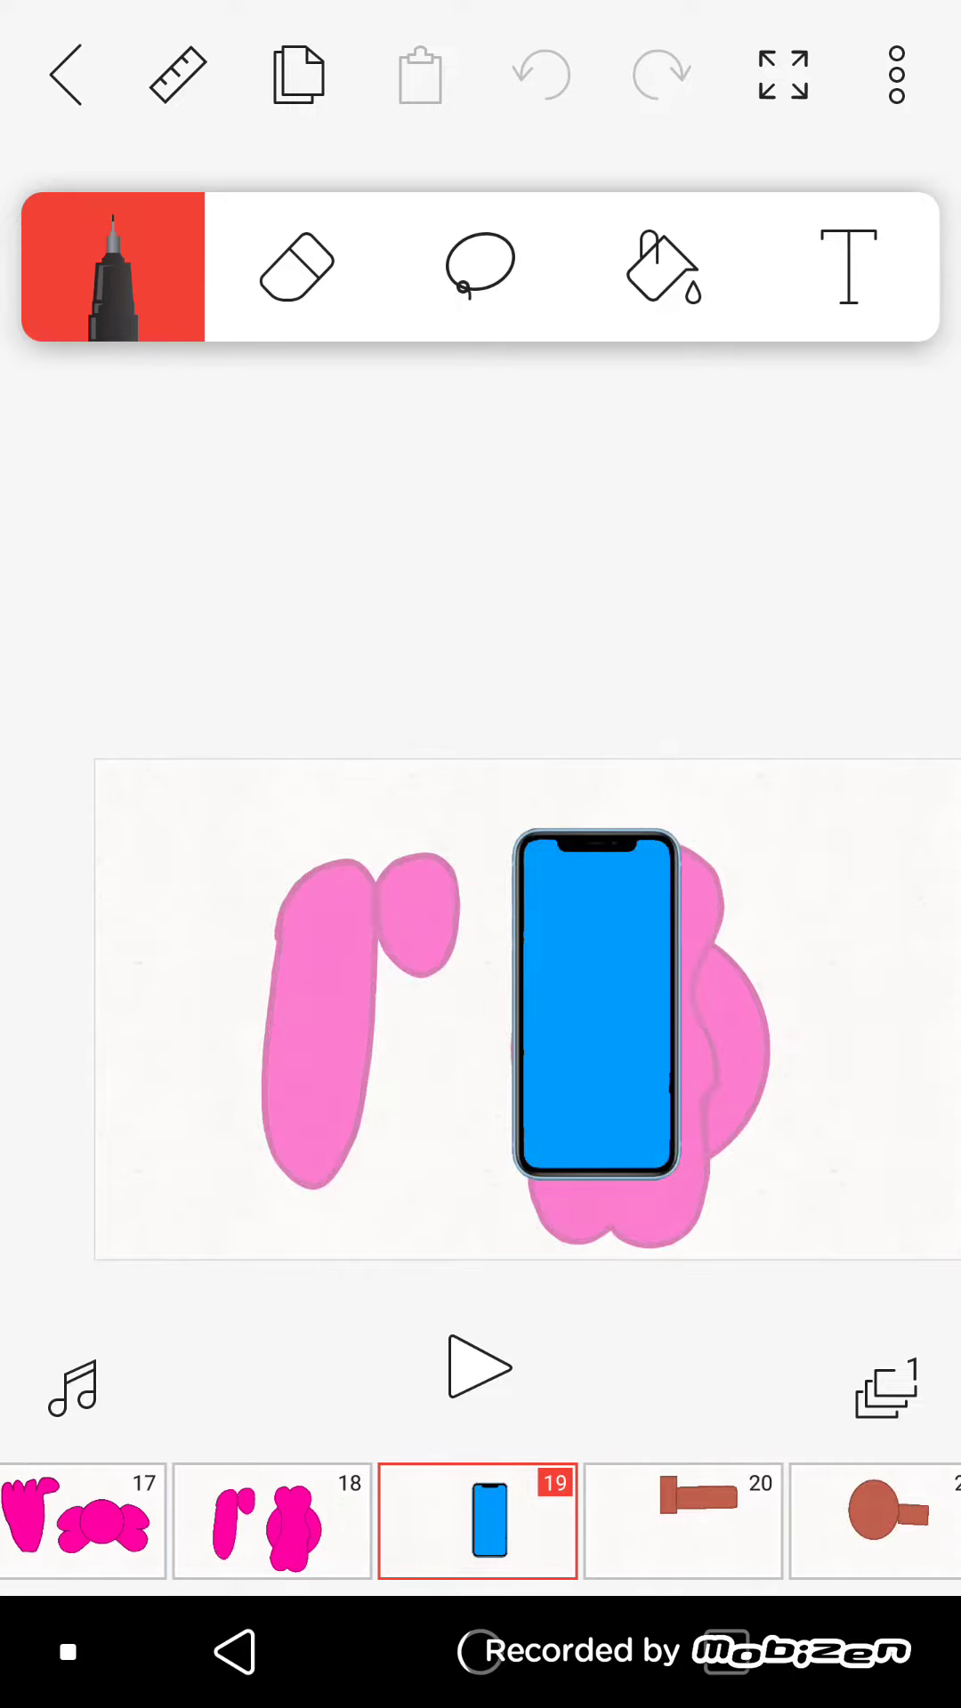
pyautogui.moveTo(574, 1522); pyautogui.dragTo(369, 1522)
pyautogui.moveTo(574, 1522); pyautogui.dragTo(369, 1521)
# Continue through frames 26, 28, 29, 31 and 34 to frame 37, the two batteries
pyautogui.moveTo(574, 1521); pyautogui.dragTo(369, 1521)
pyautogui.moveTo(574, 1521); pyautogui.dragTo(368, 1522)
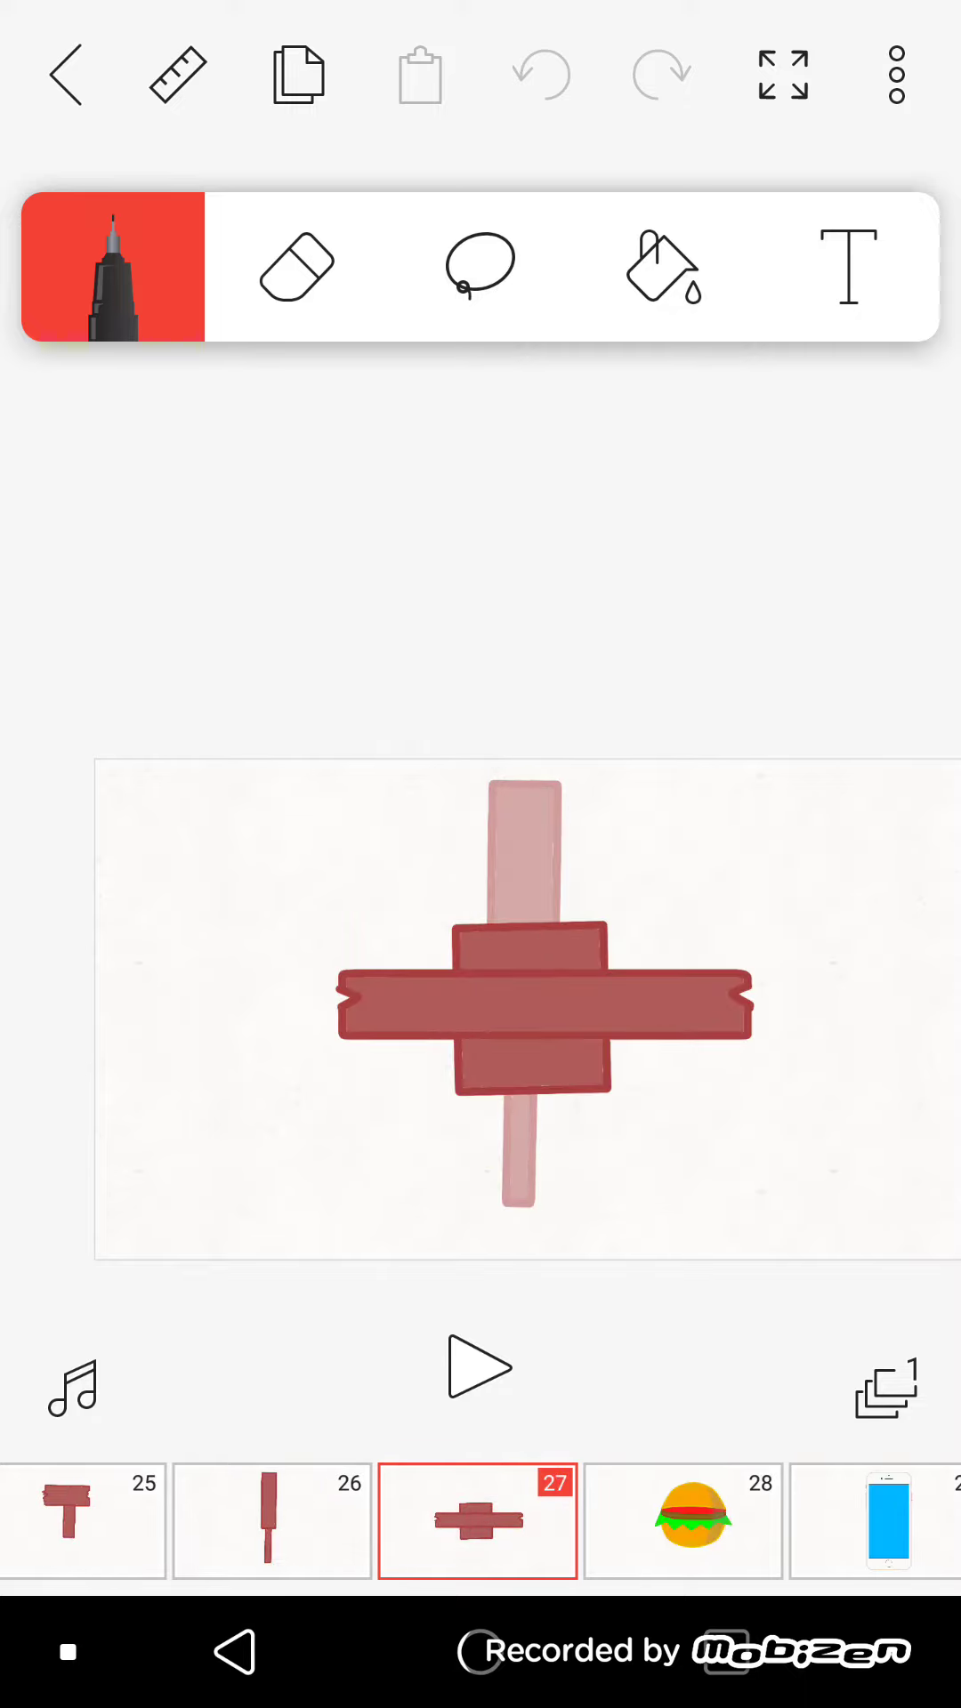
pyautogui.moveTo(574, 1522); pyautogui.dragTo(369, 1522)
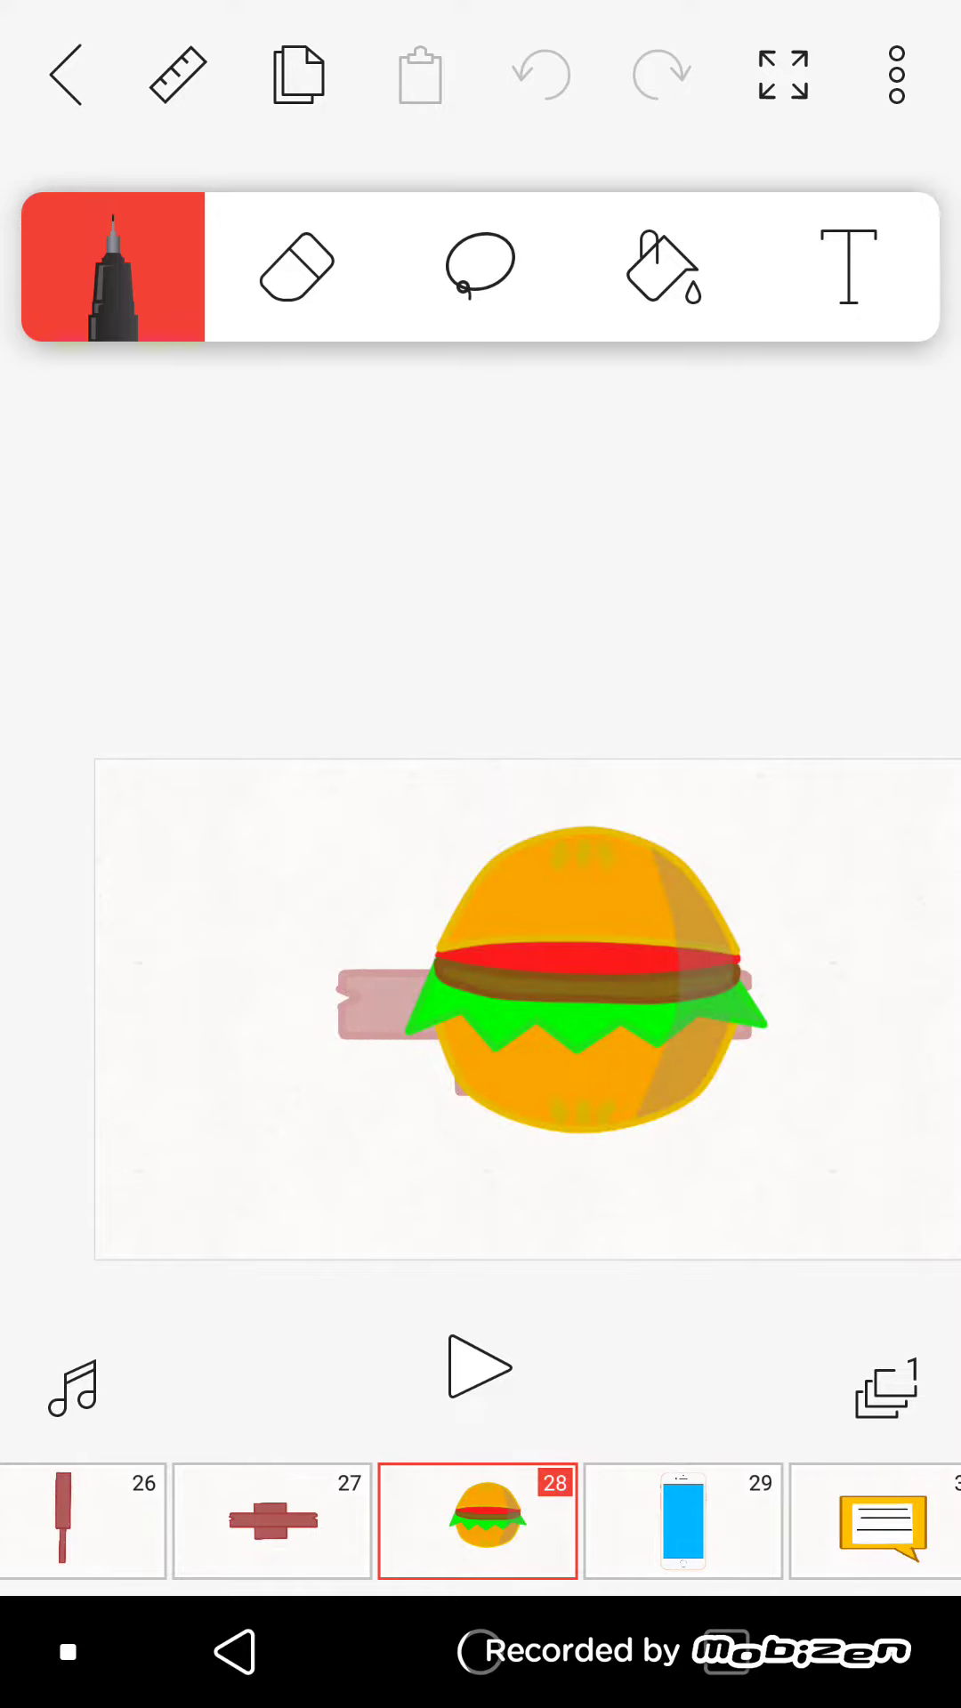
pyautogui.moveTo(575, 1522); pyautogui.dragTo(370, 1522)
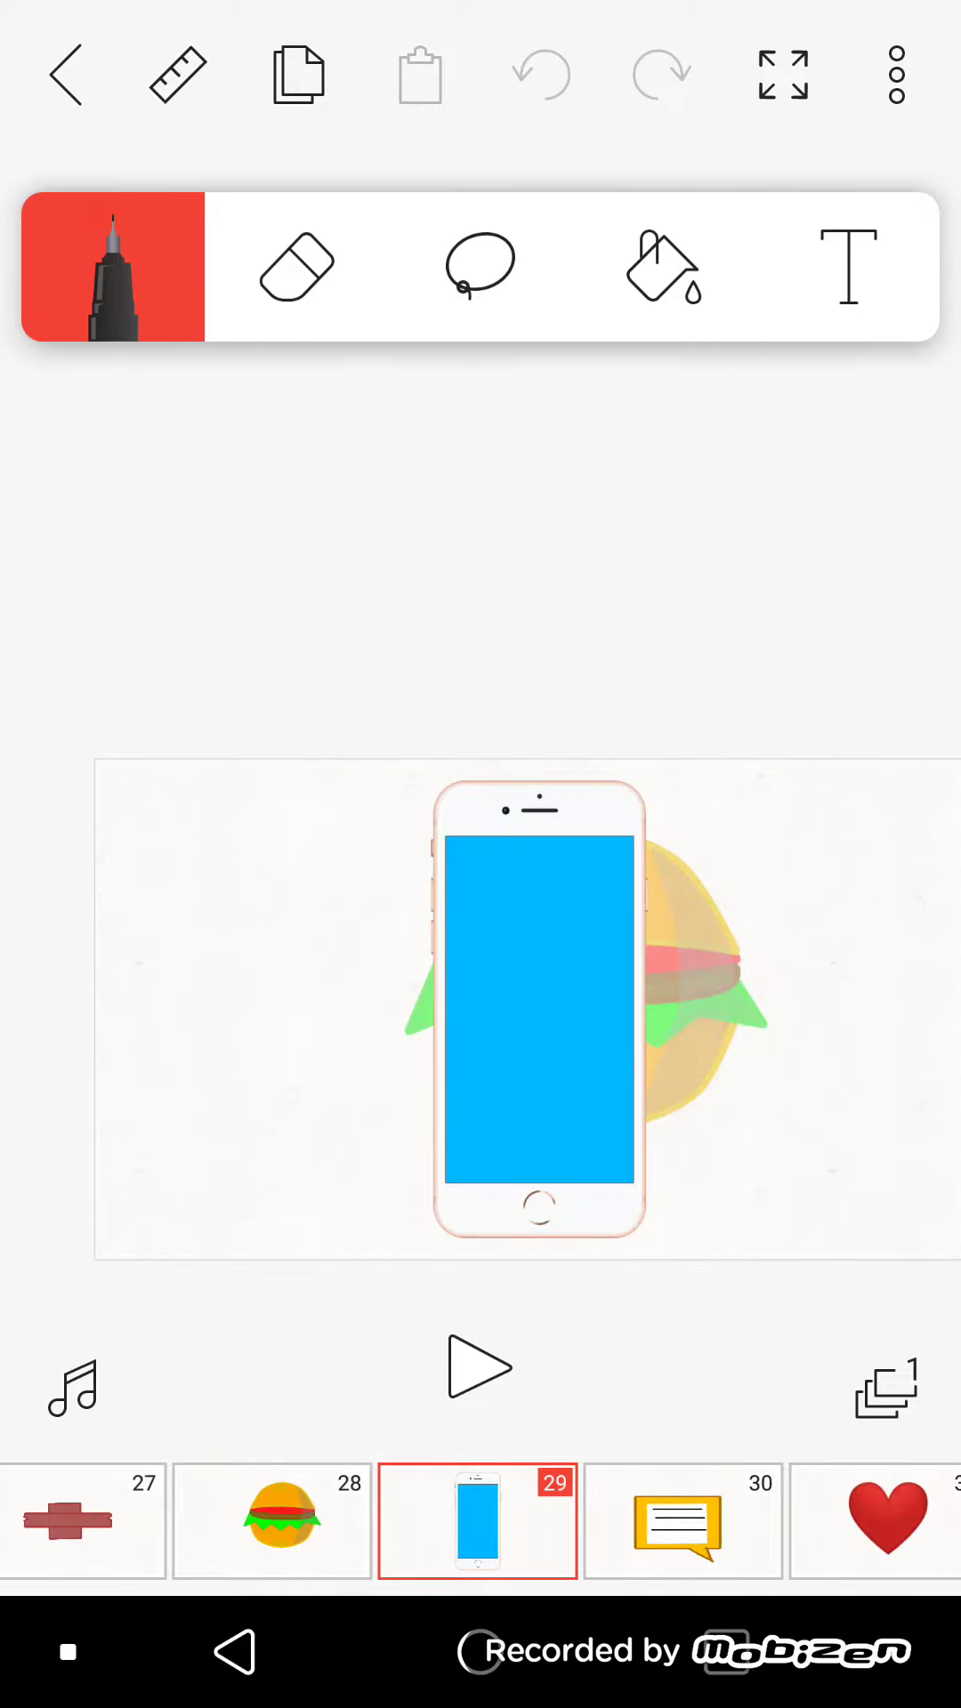
pyautogui.moveTo(573, 1522); pyautogui.dragTo(369, 1522)
pyautogui.moveTo(575, 1521); pyautogui.dragTo(369, 1522)
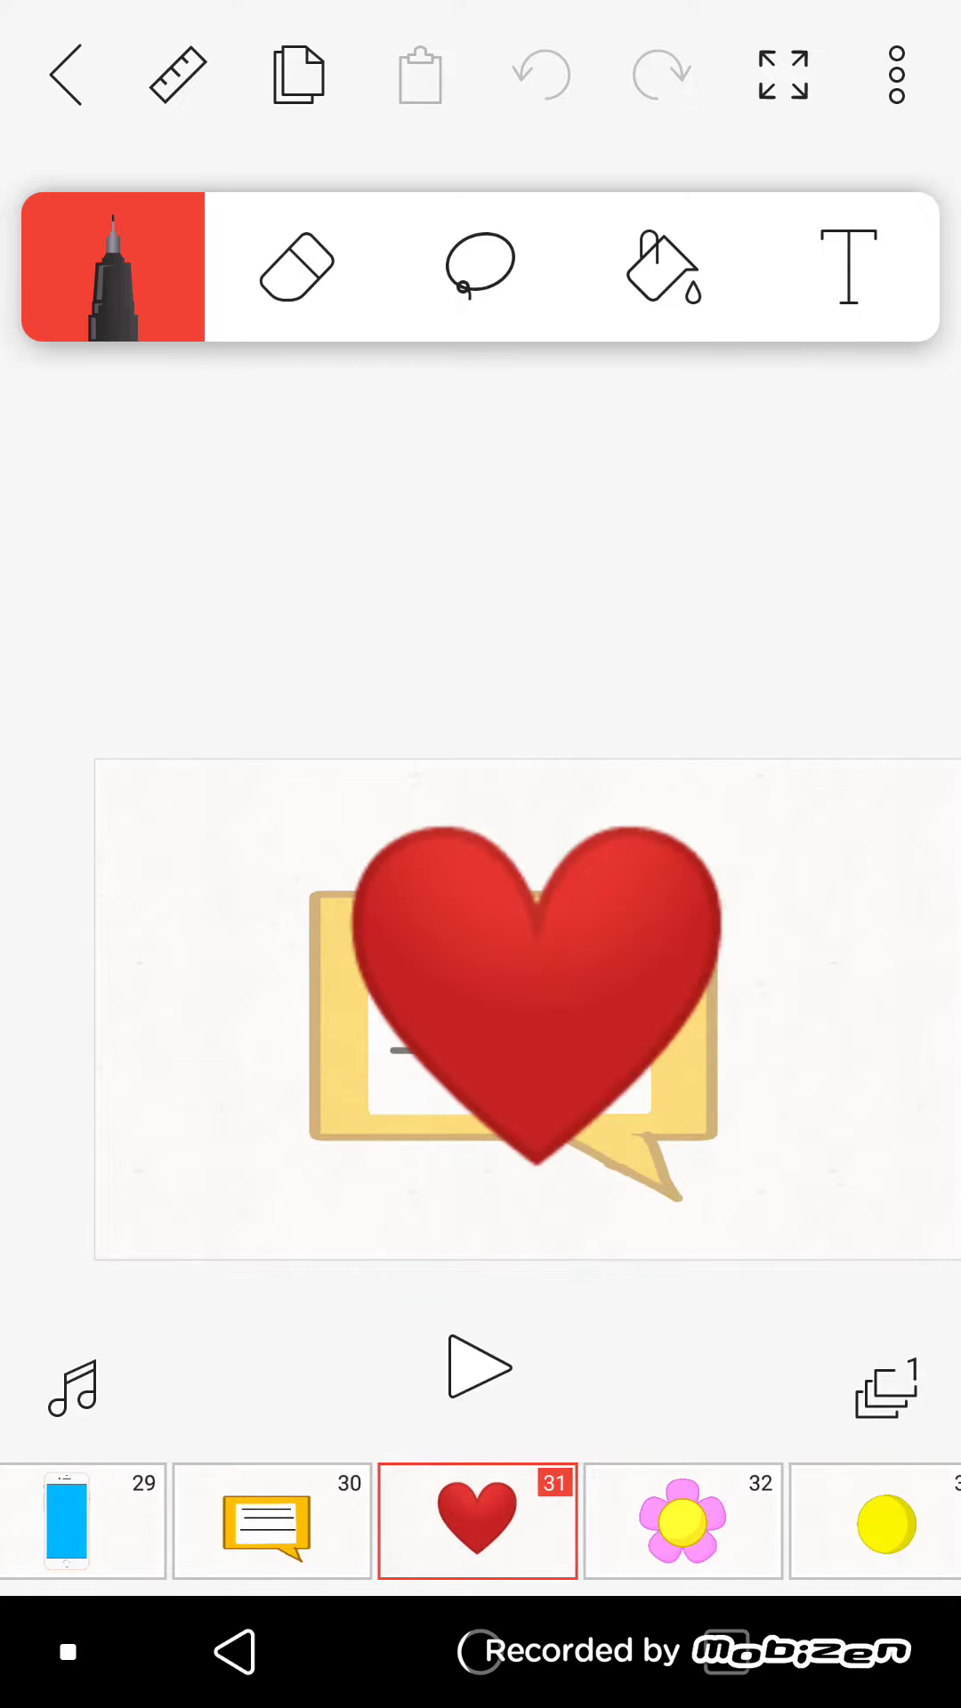
pyautogui.moveTo(574, 1522); pyautogui.dragTo(369, 1521)
pyautogui.moveTo(575, 1521); pyautogui.dragTo(368, 1522)
pyautogui.moveTo(574, 1522); pyautogui.dragTo(368, 1522)
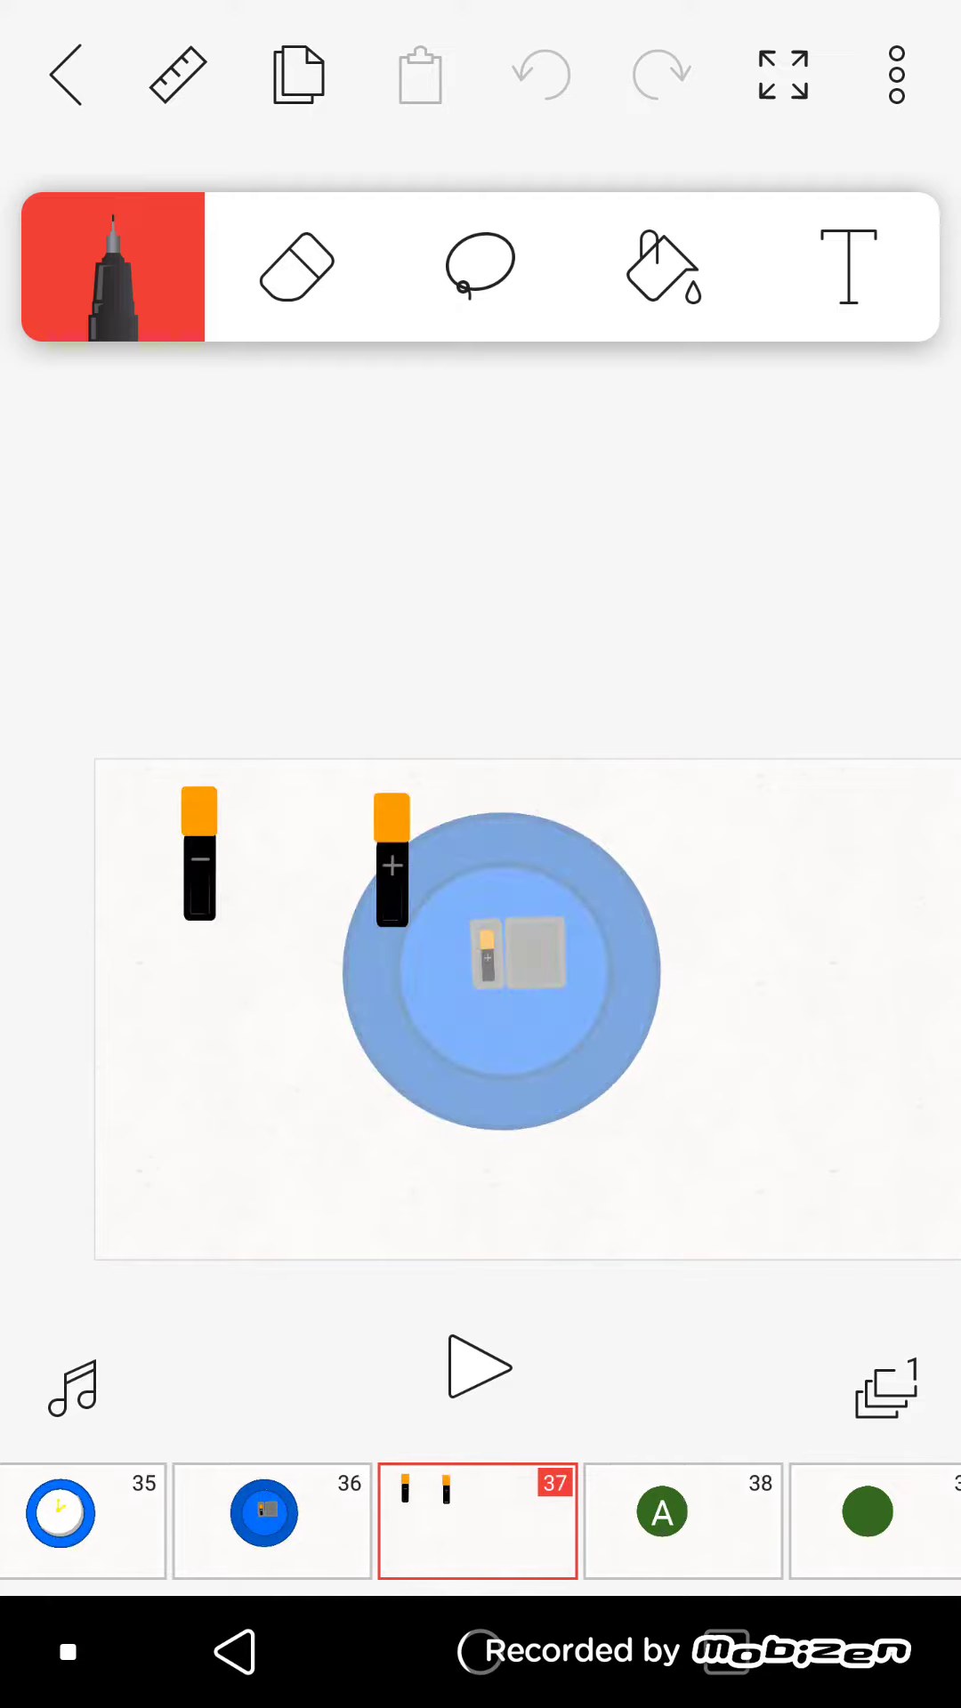
# Step through frames 39, 41, 43 and 45 to frame 46, the MACK logo
pyautogui.moveTo(574, 1521); pyautogui.dragTo(368, 1522)
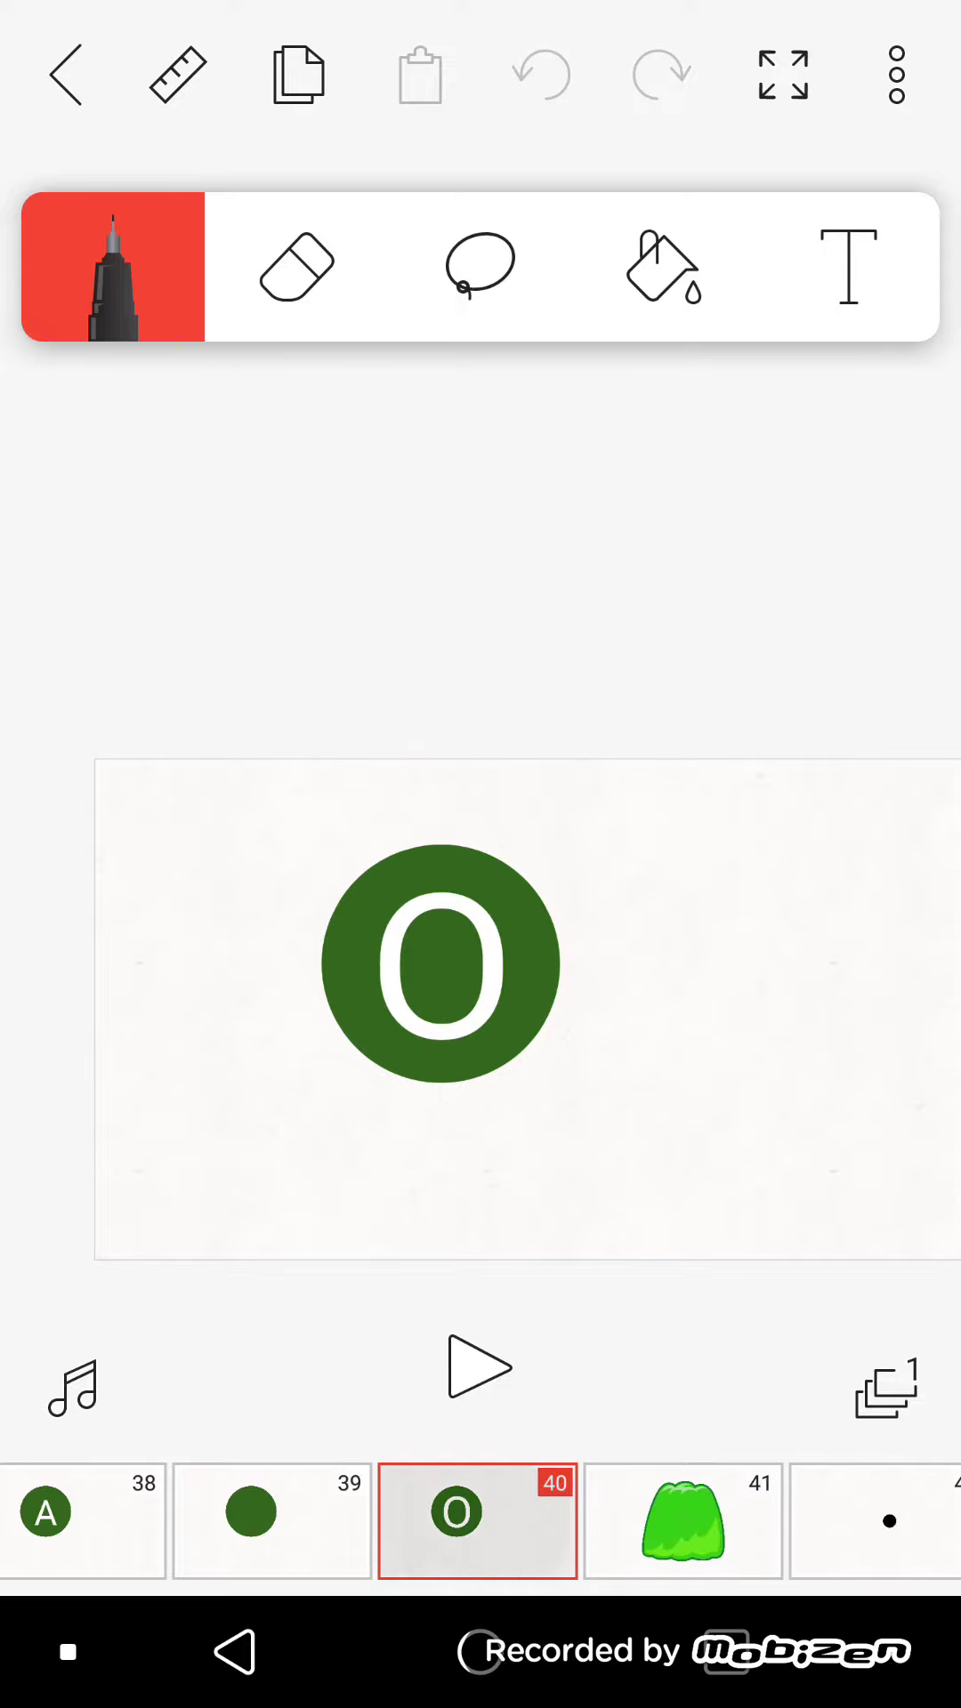
pyautogui.moveTo(574, 1522); pyautogui.dragTo(368, 1521)
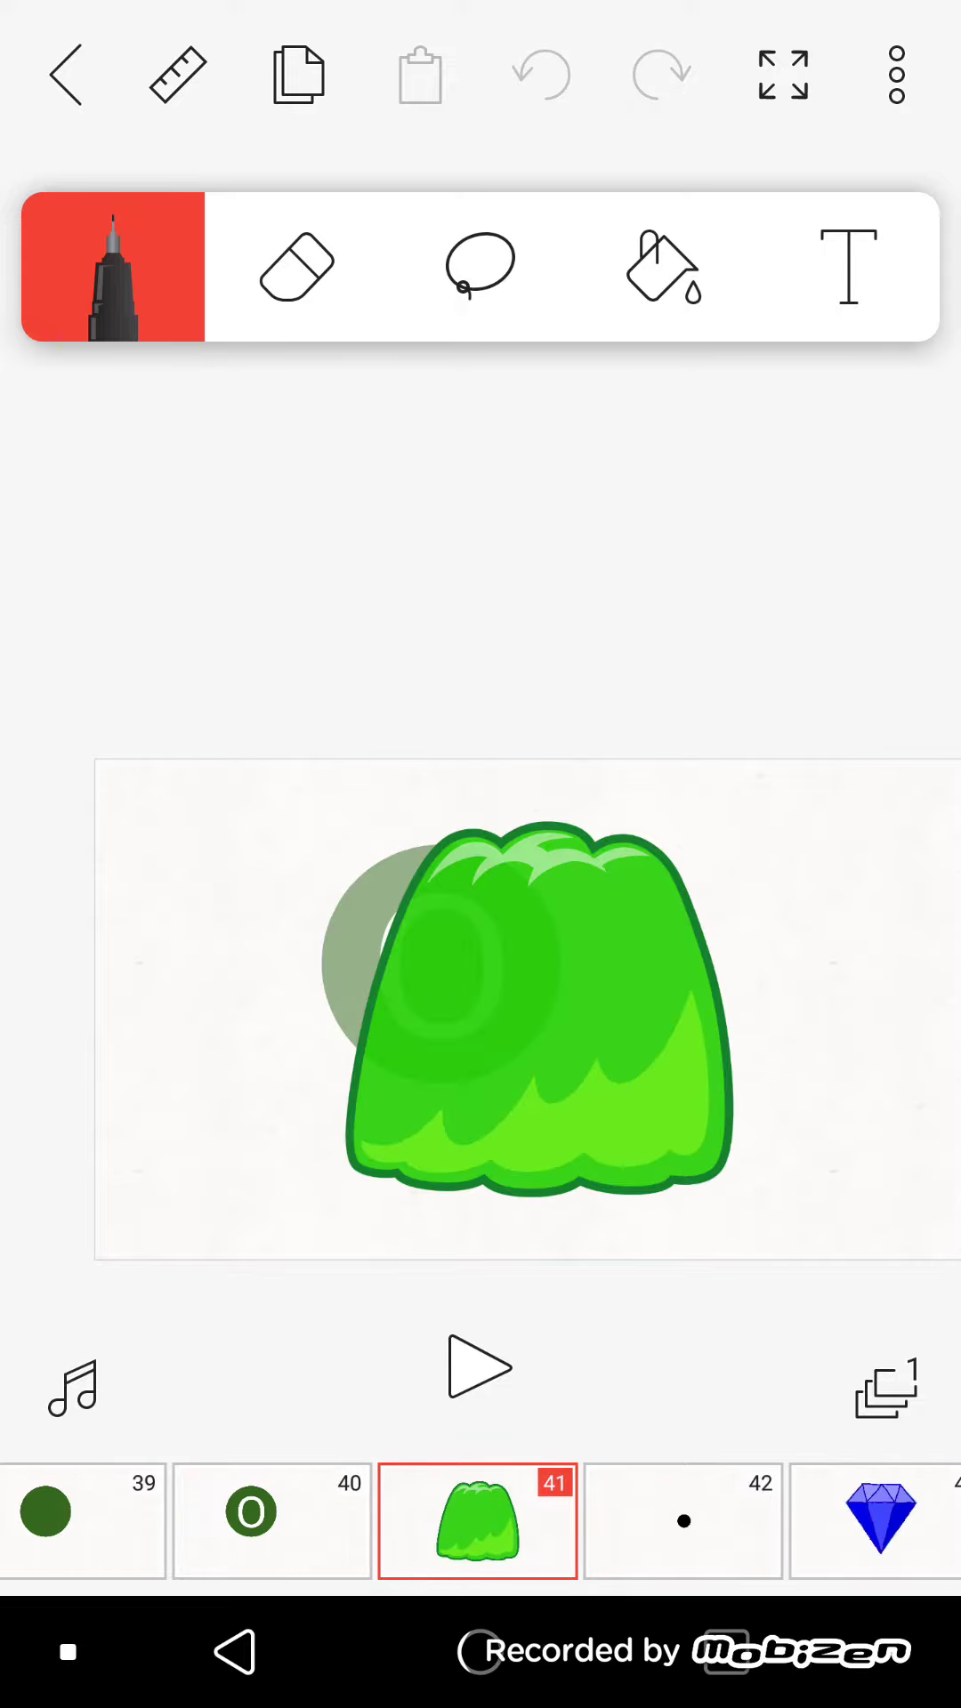
pyautogui.moveTo(574, 1522); pyautogui.dragTo(369, 1521)
pyautogui.moveTo(574, 1522); pyautogui.dragTo(368, 1522)
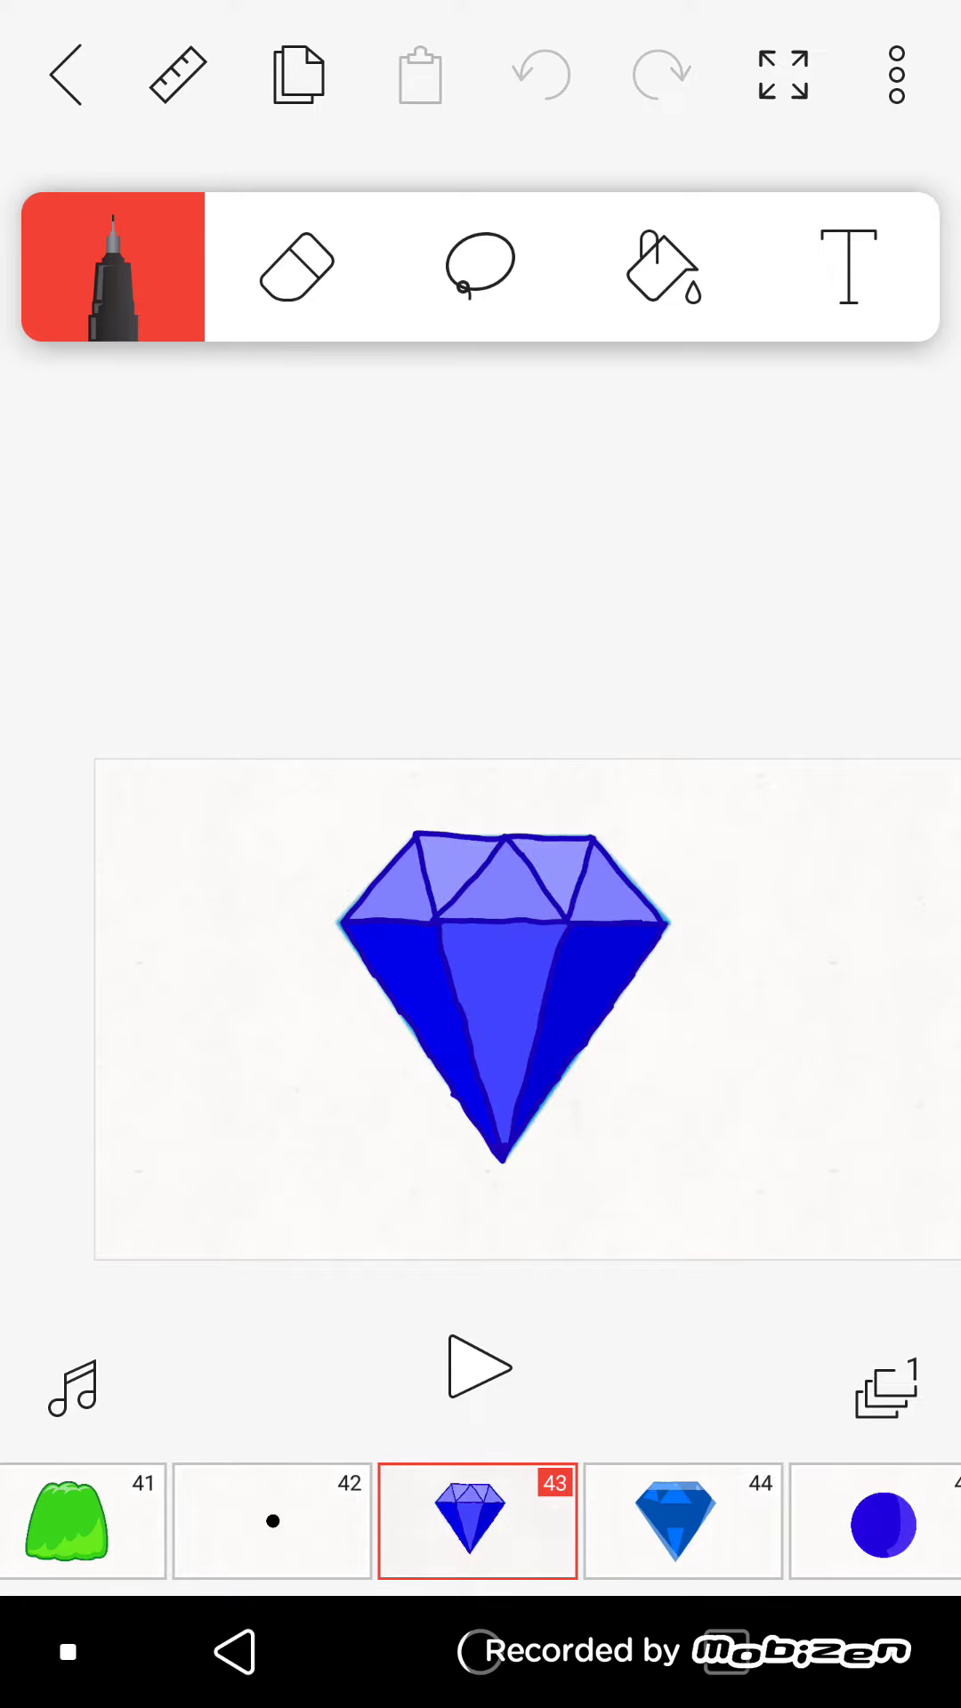
pyautogui.moveTo(575, 1522); pyautogui.dragTo(368, 1522)
pyautogui.moveTo(574, 1521); pyautogui.dragTo(368, 1521)
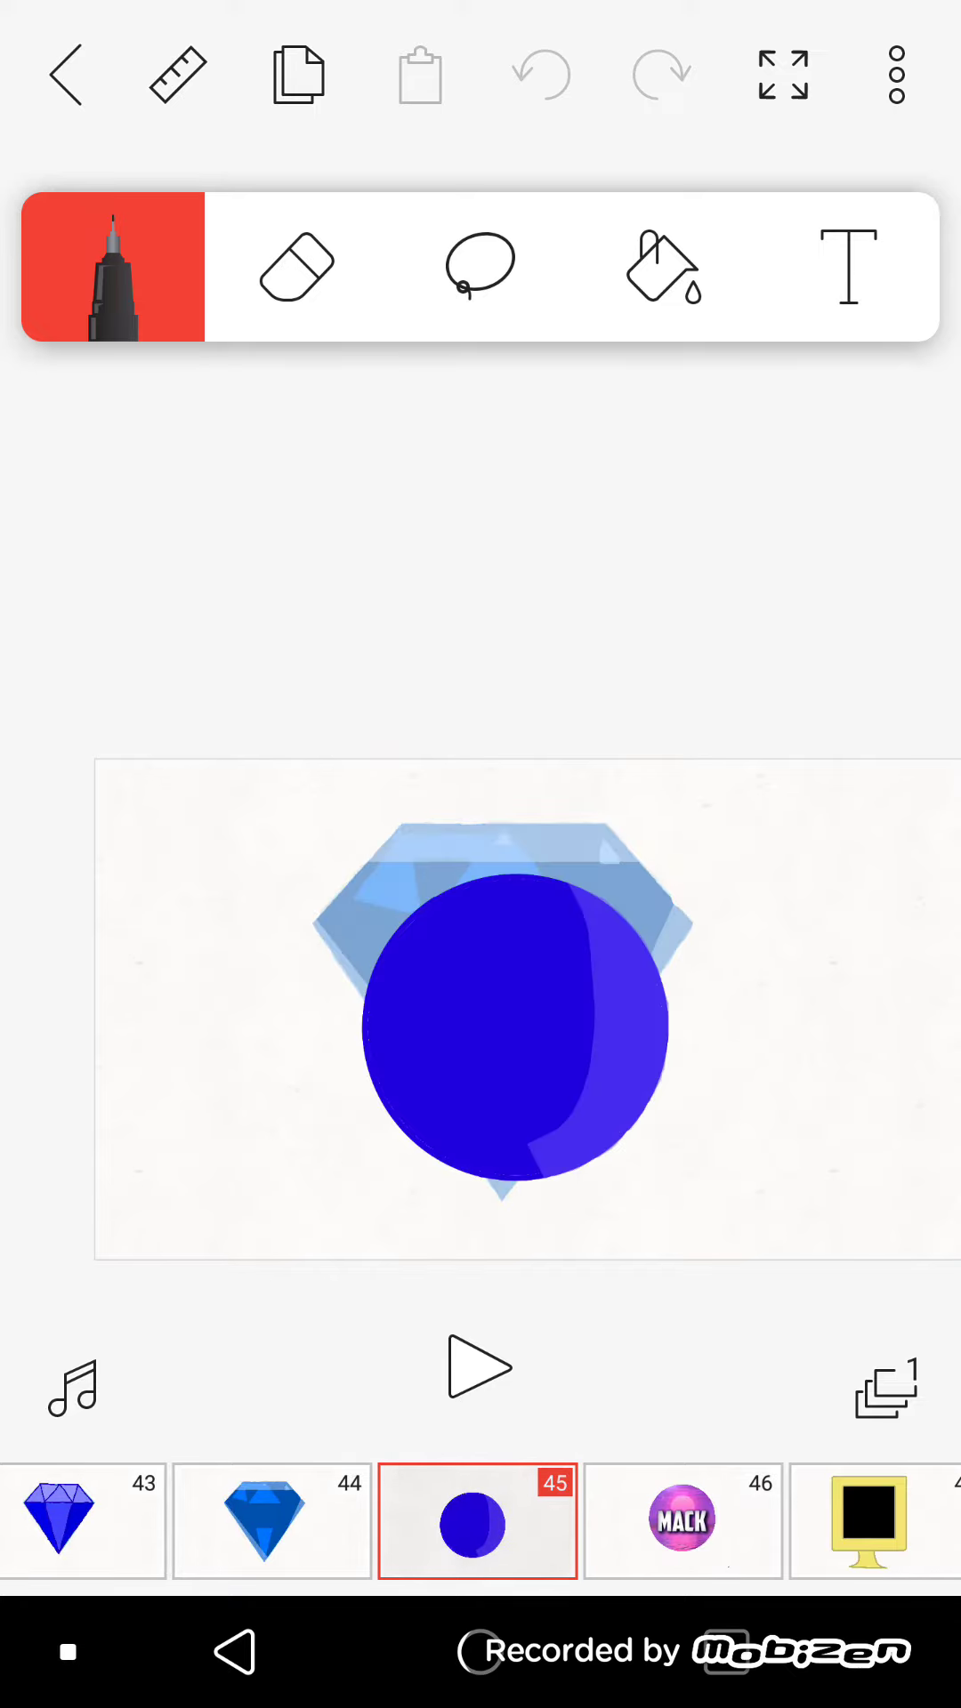
pyautogui.moveTo(574, 1522); pyautogui.dragTo(369, 1522)
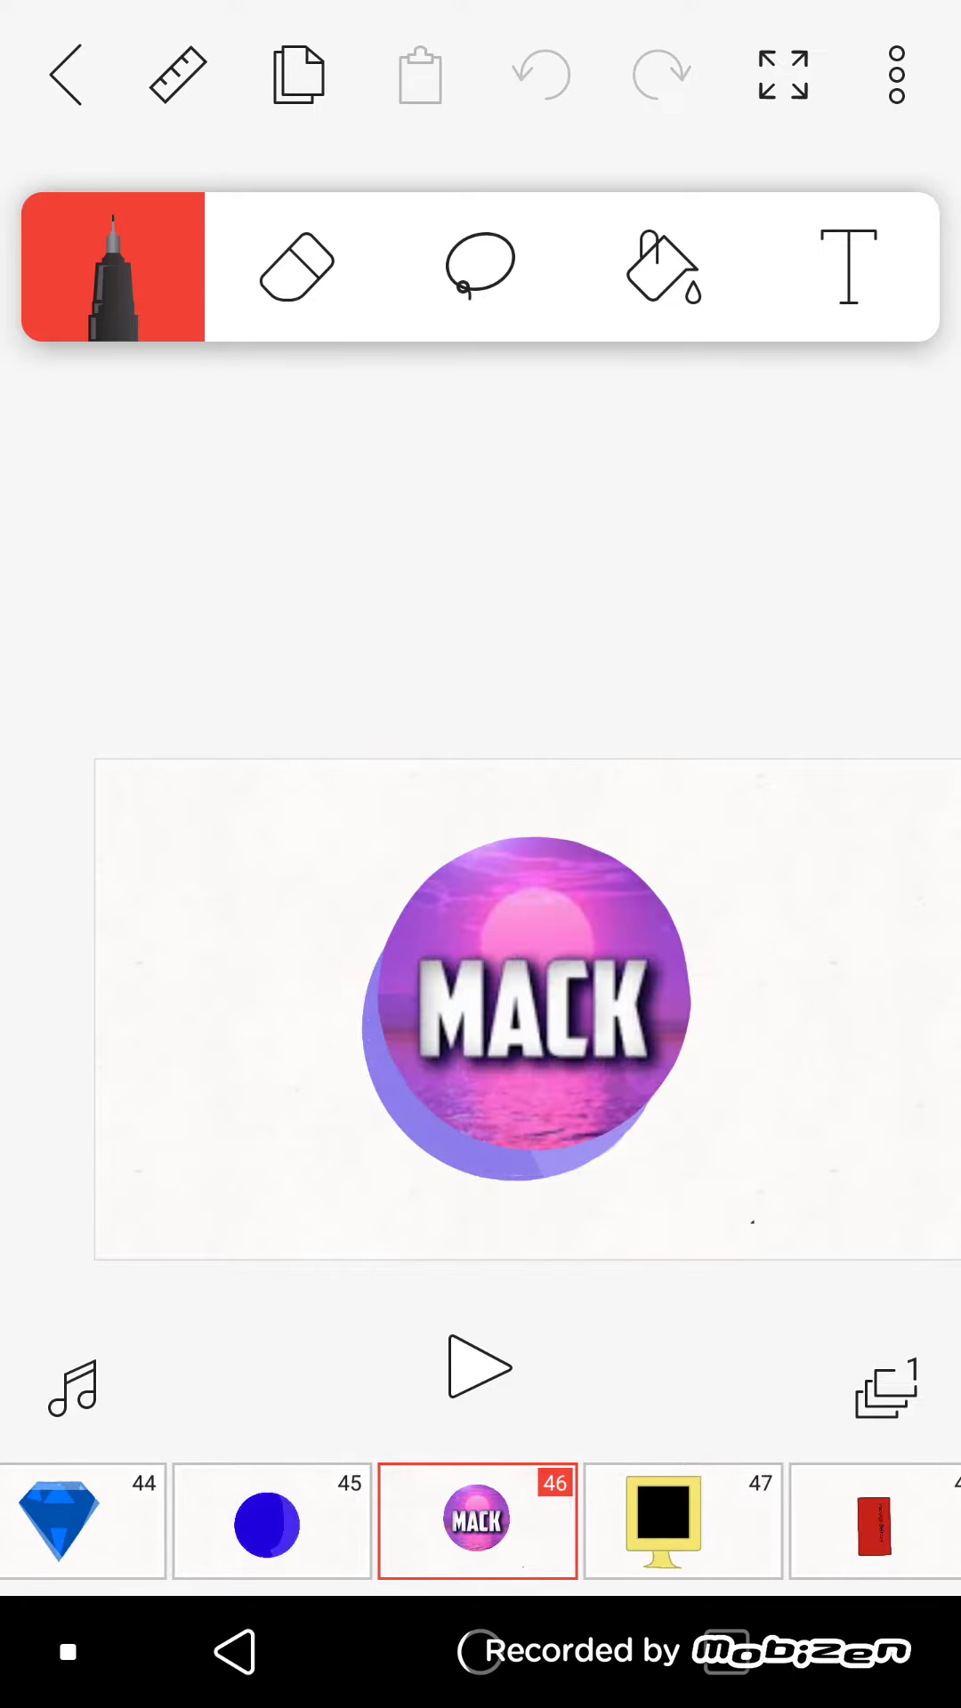
# Continue past frames 48 (Package Delivery), 51 and 52 to the final frame 54, the Discord logo
pyautogui.moveTo(574, 1522); pyautogui.dragTo(368, 1522)
pyautogui.moveTo(574, 1521); pyautogui.dragTo(369, 1522)
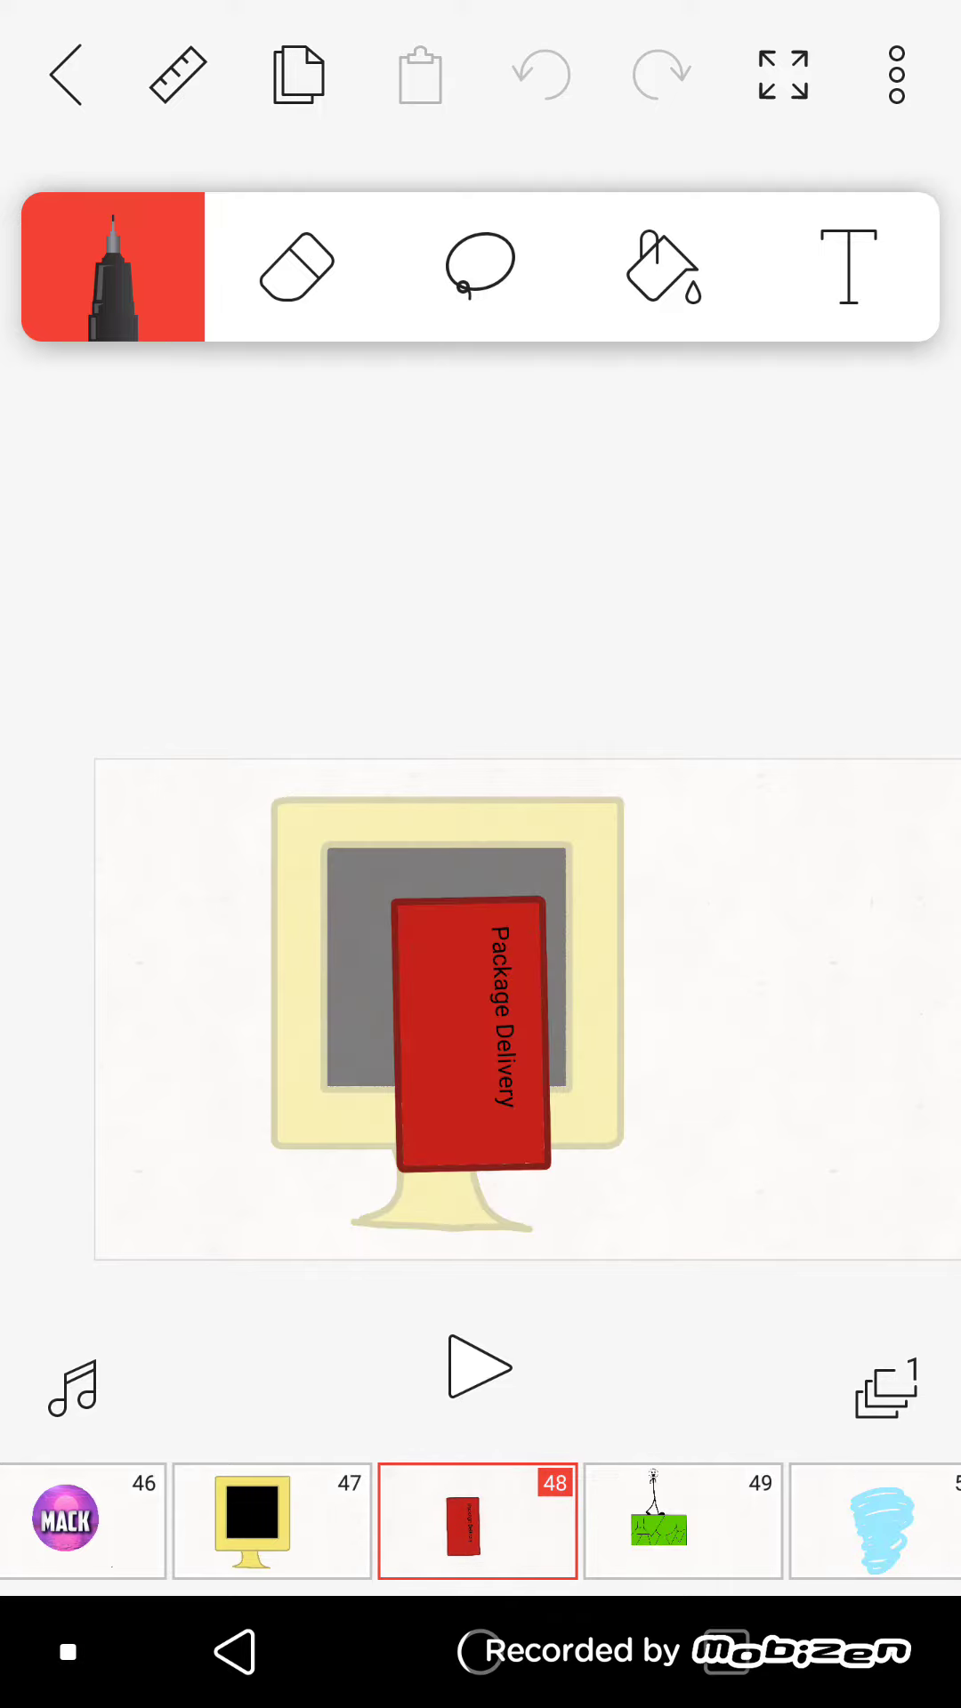
pyautogui.moveTo(574, 1521); pyautogui.dragTo(369, 1521)
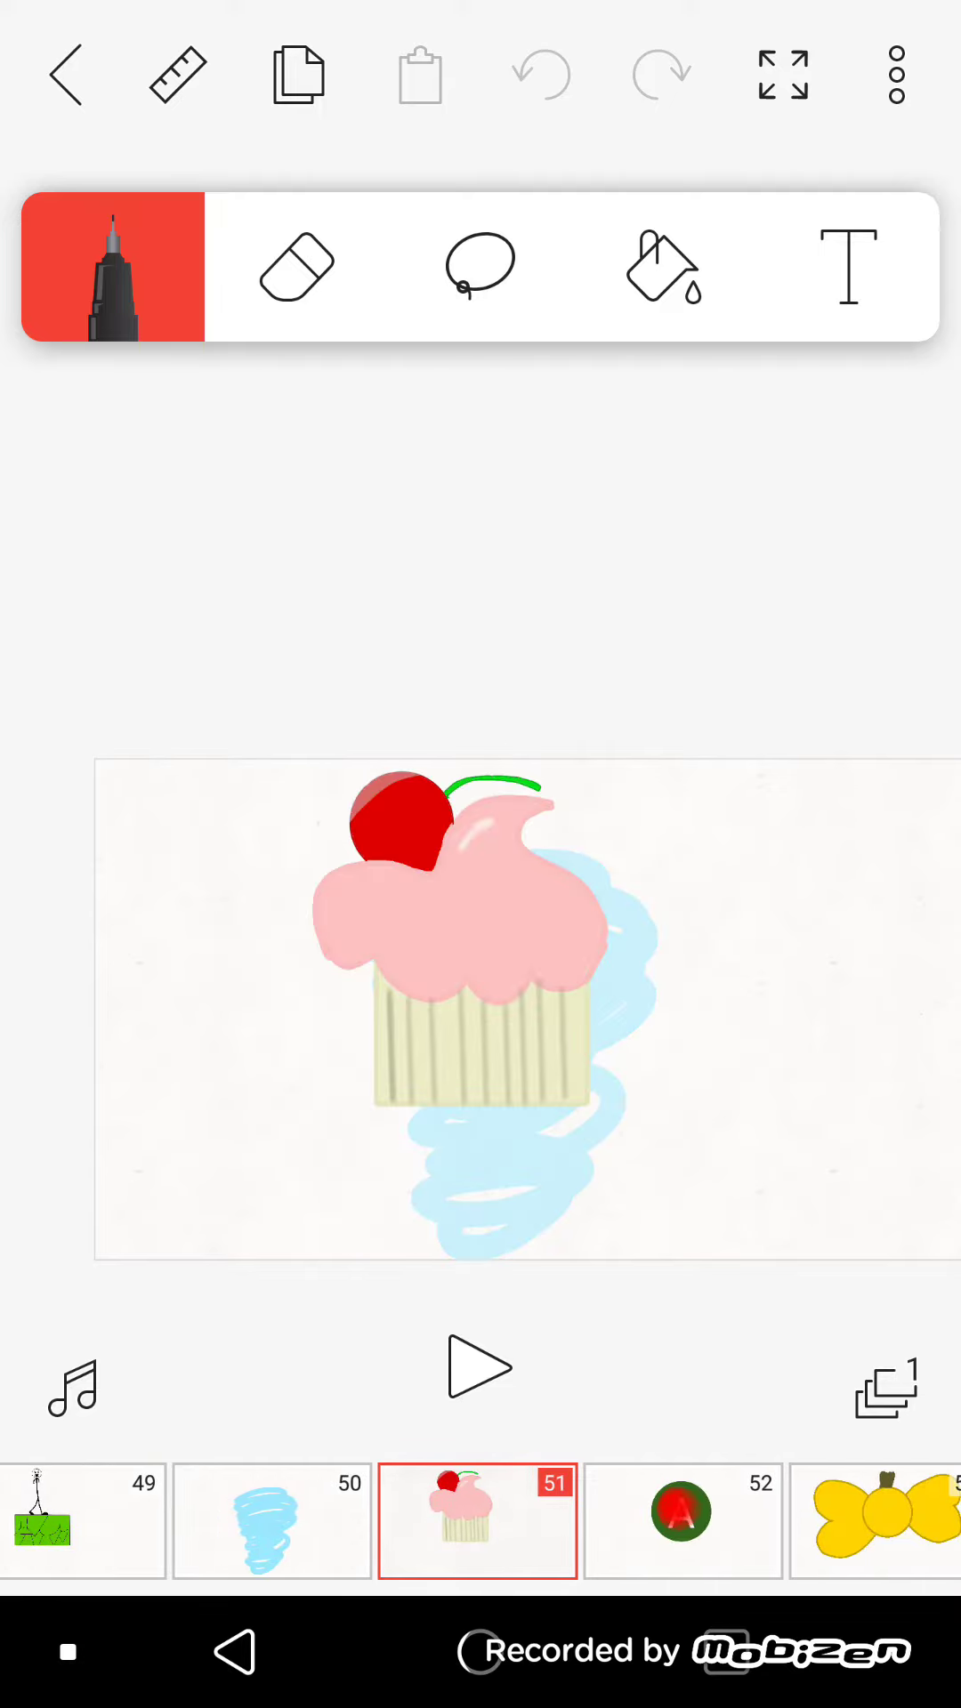
pyautogui.moveTo(575, 1522); pyautogui.dragTo(369, 1521)
pyautogui.moveTo(574, 1521); pyautogui.dragTo(368, 1523)
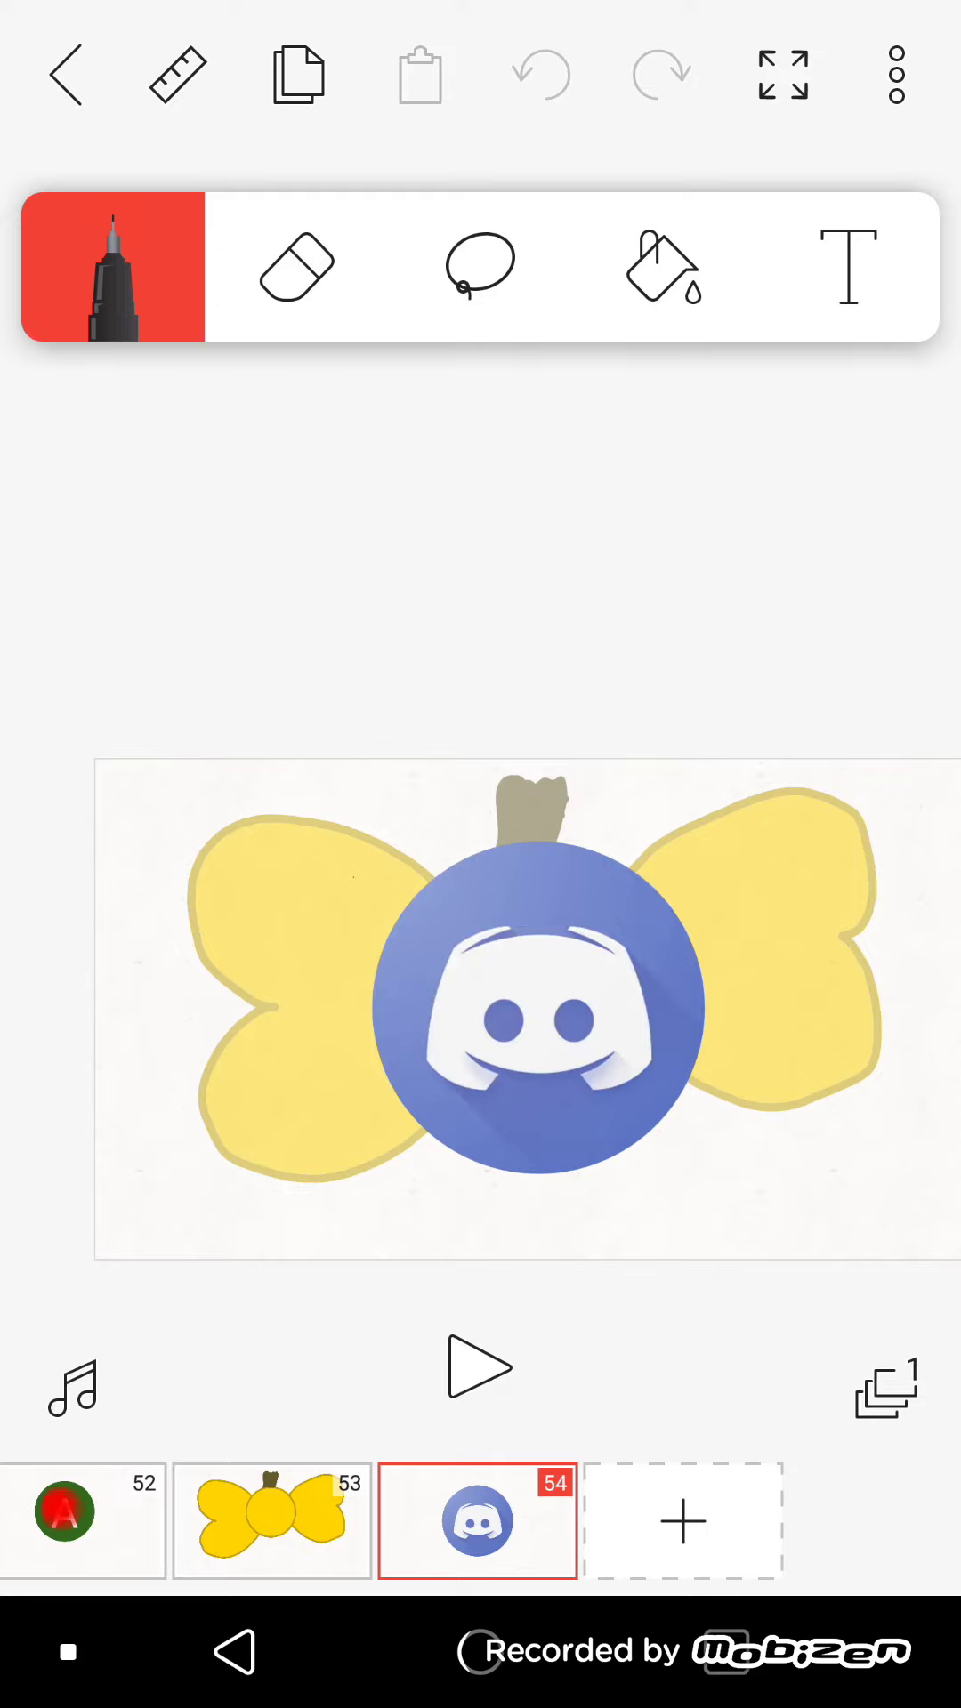
# Play back the final frames, then pull the Android notification shade down over FlipaClip
pyautogui.click(480, 1369)
pyautogui.moveTo(481, 7); pyautogui.dragTo(481, 400)
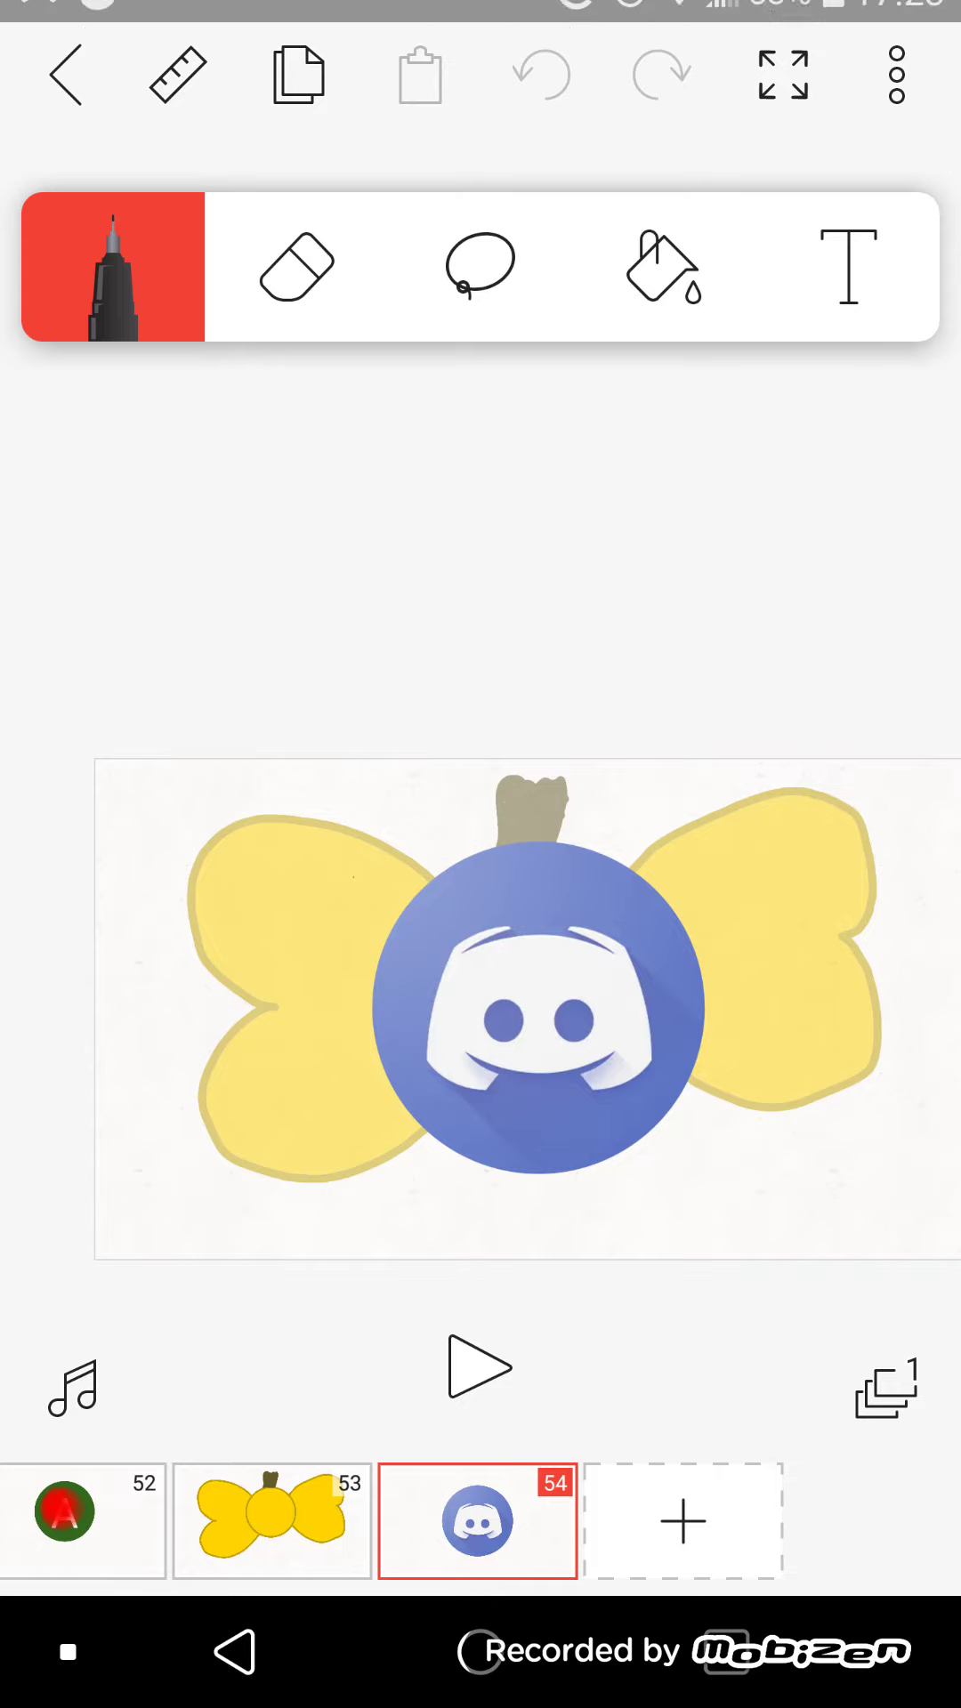
pyautogui.moveTo(481, 28); pyautogui.dragTo(481, 935)
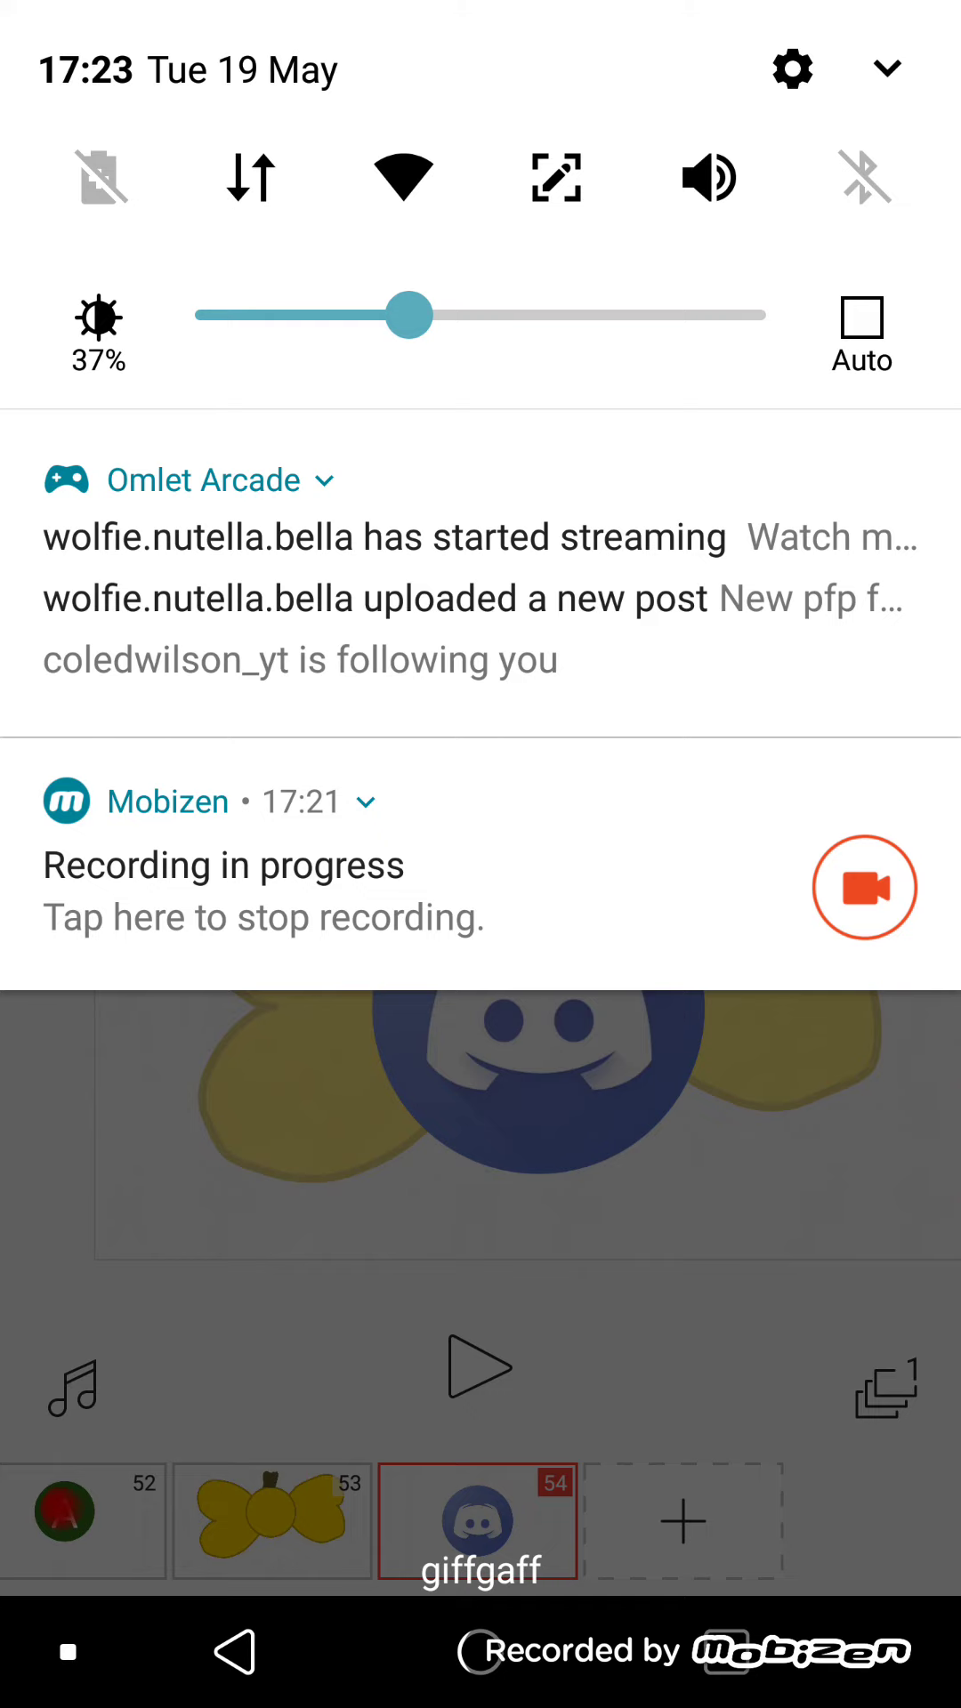
# Expand the Mobizen recording notification to show its PAUSE and STOP buttons
pyautogui.click(366, 801)
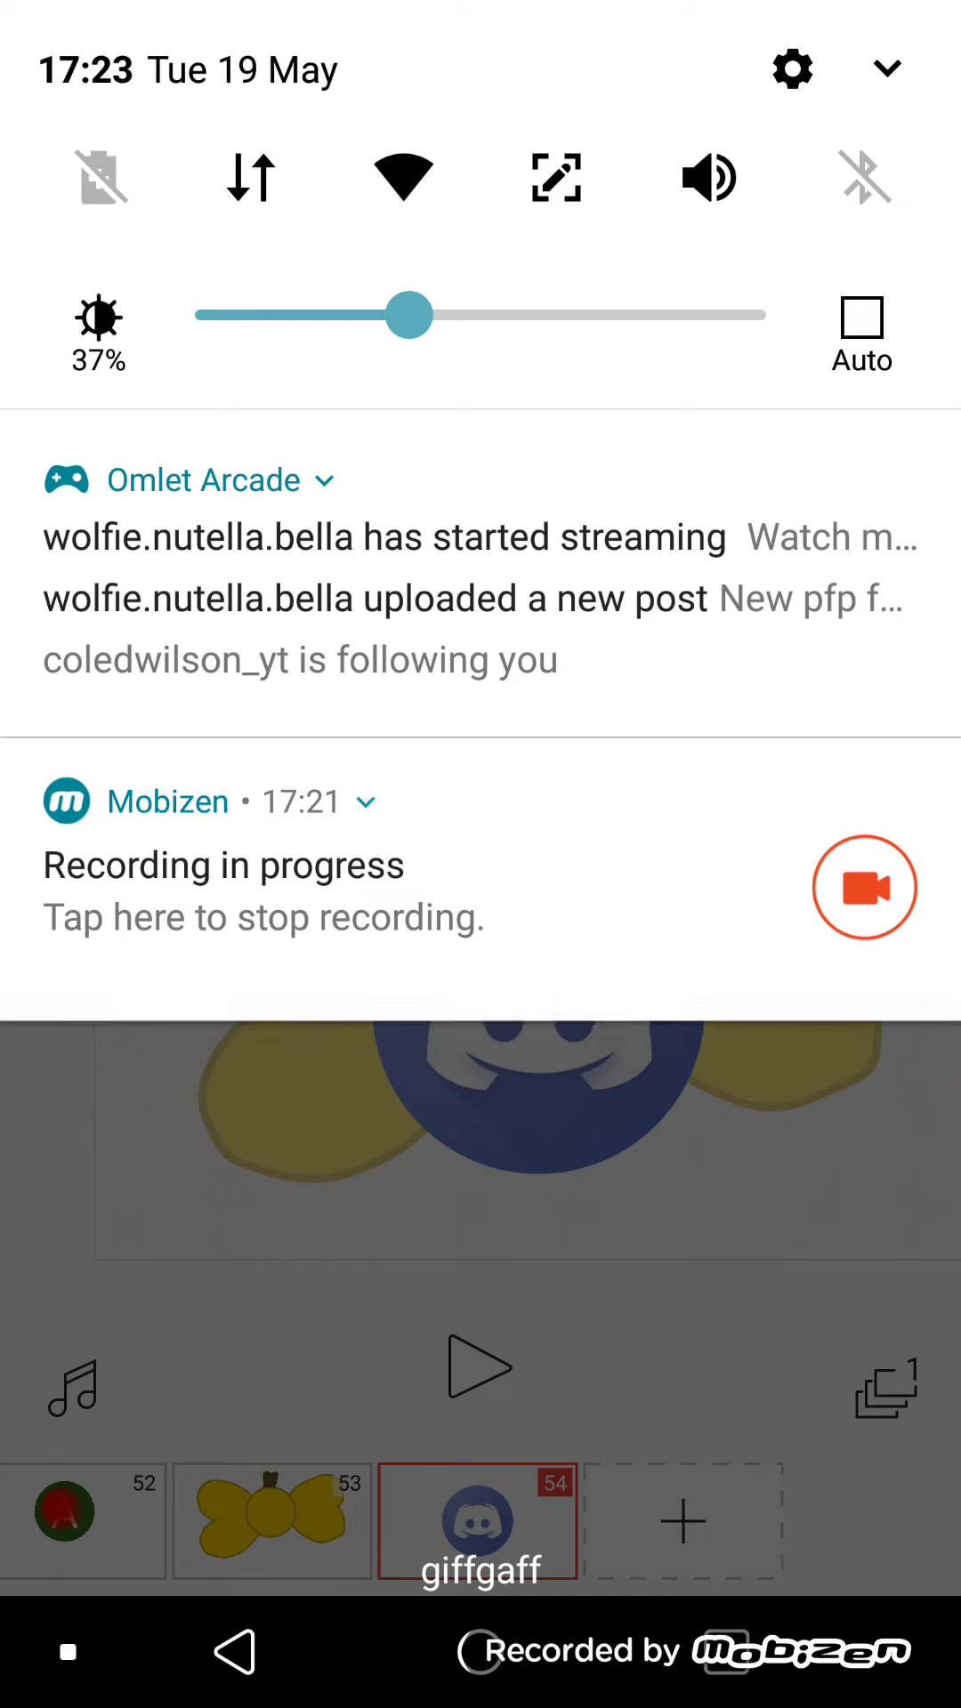